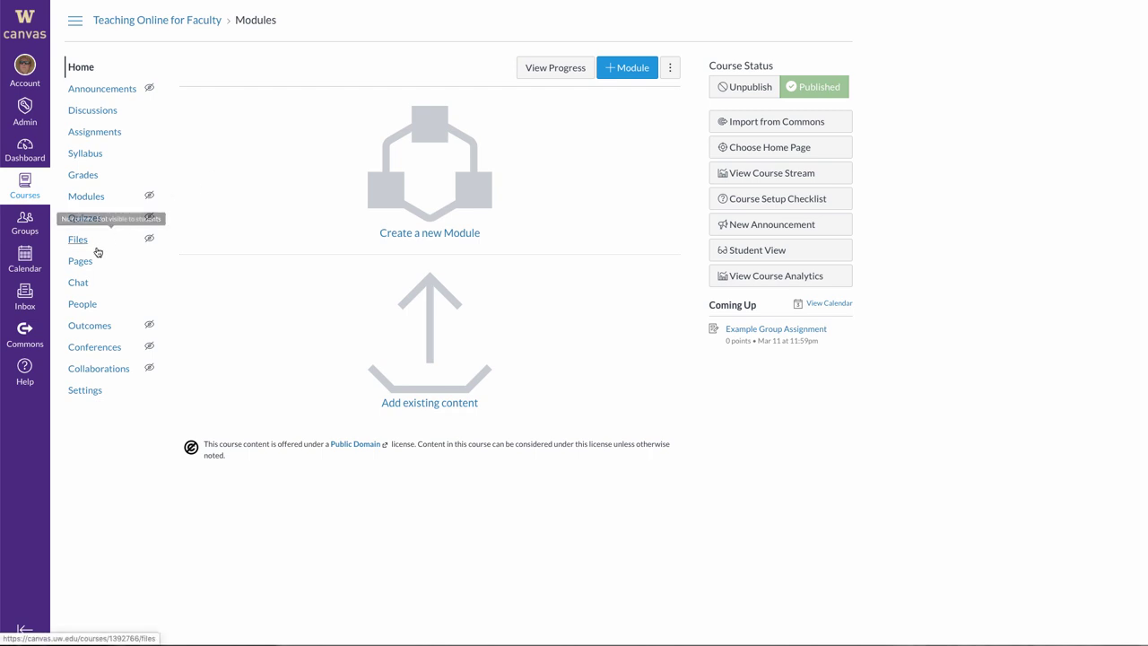
- Start a new group set for the course's people and name it Example
{"action": "left_click", "coordinate": [84, 305]}
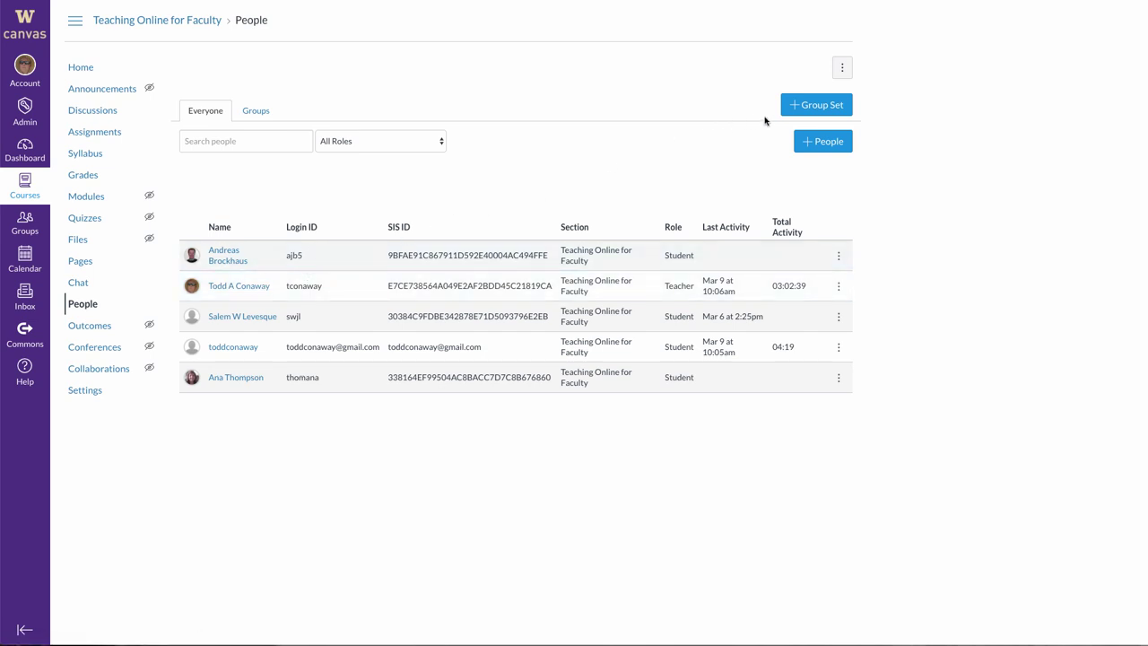
{"action": "left_click", "coordinate": [810, 105]}
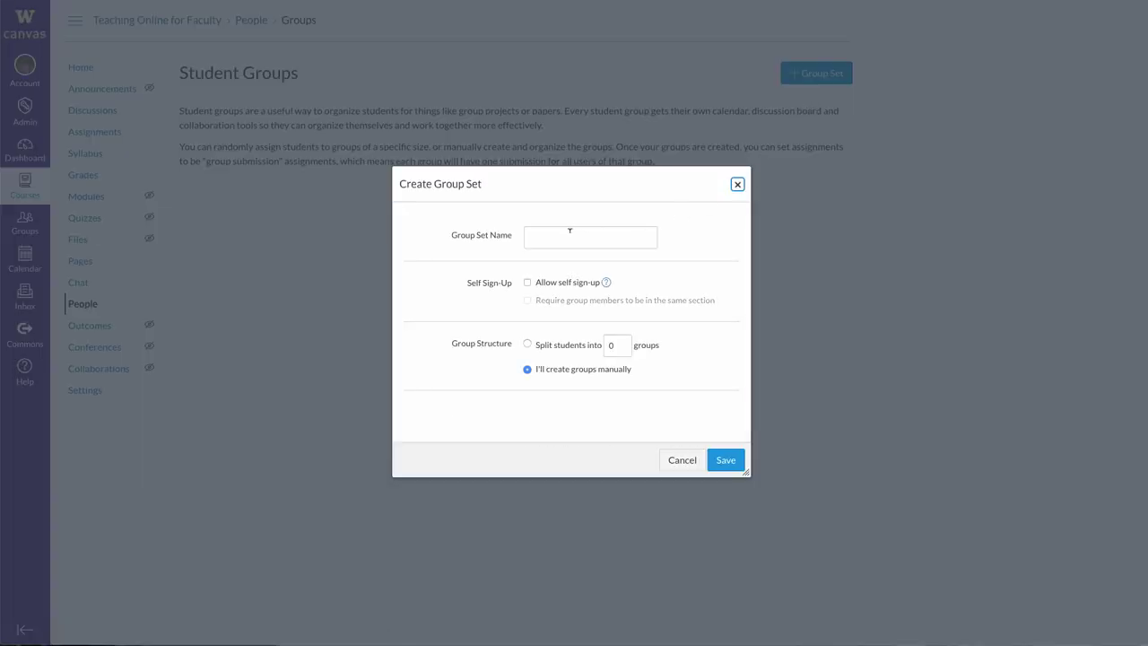
{"action": "left_click", "coordinate": [570, 231]}
{"action": "type", "text": "Example"}
{"action": "left_click", "coordinate": [527, 345]}
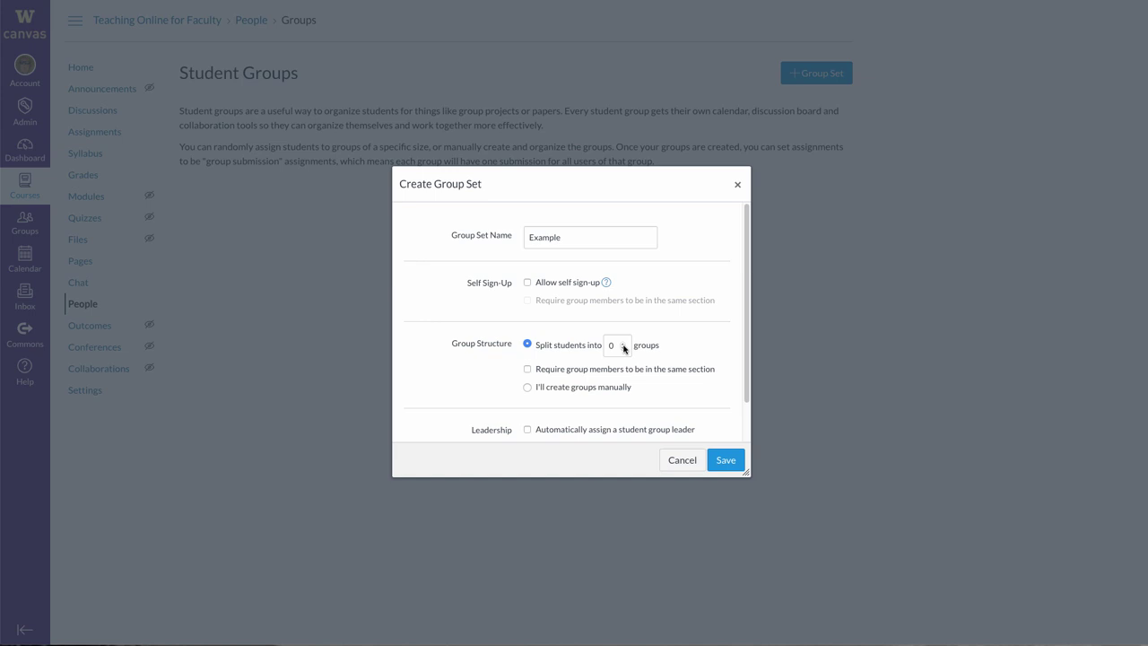
{"action": "left_click", "coordinate": [624, 345]}
{"action": "left_click", "coordinate": [624, 348]}
{"action": "left_click", "coordinate": [624, 349]}
{"action": "left_click", "coordinate": [527, 388]}
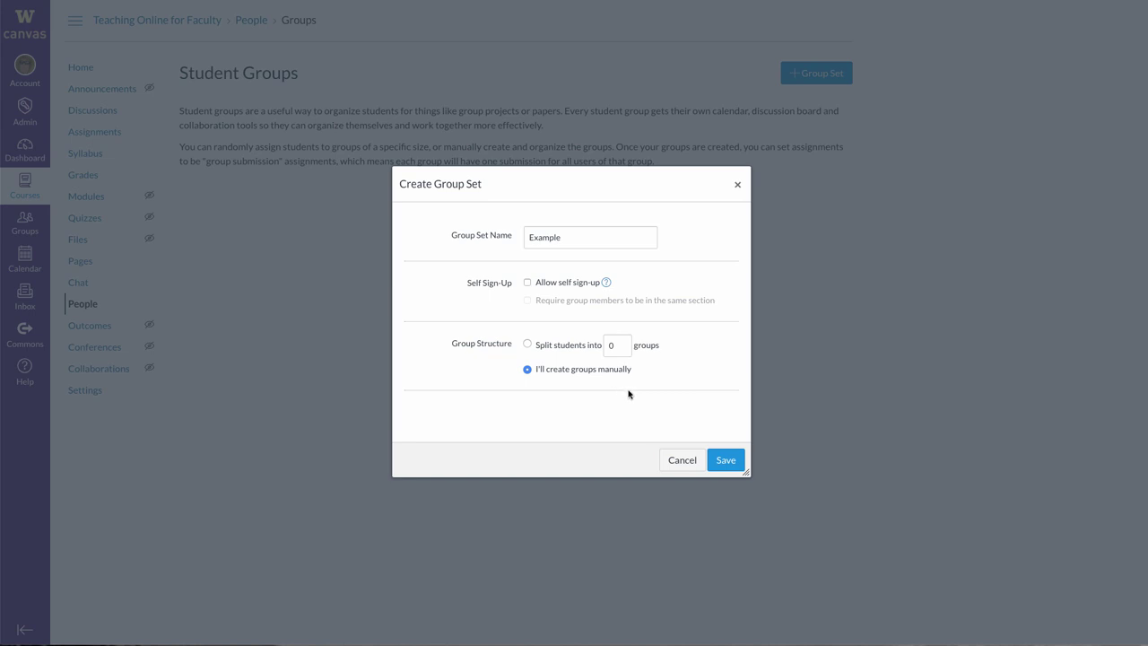
- Save the group set for manual group creation and add a group named Groups One to it
{"action": "left_click", "coordinate": [726, 462]}
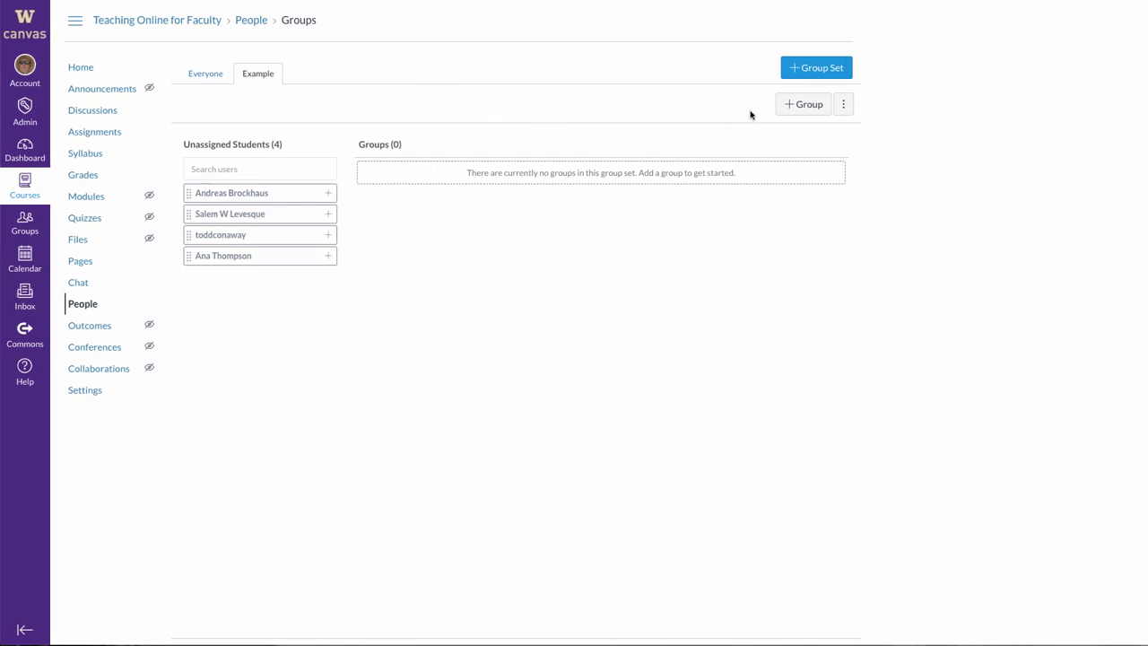
{"action": "left_click", "coordinate": [794, 106]}
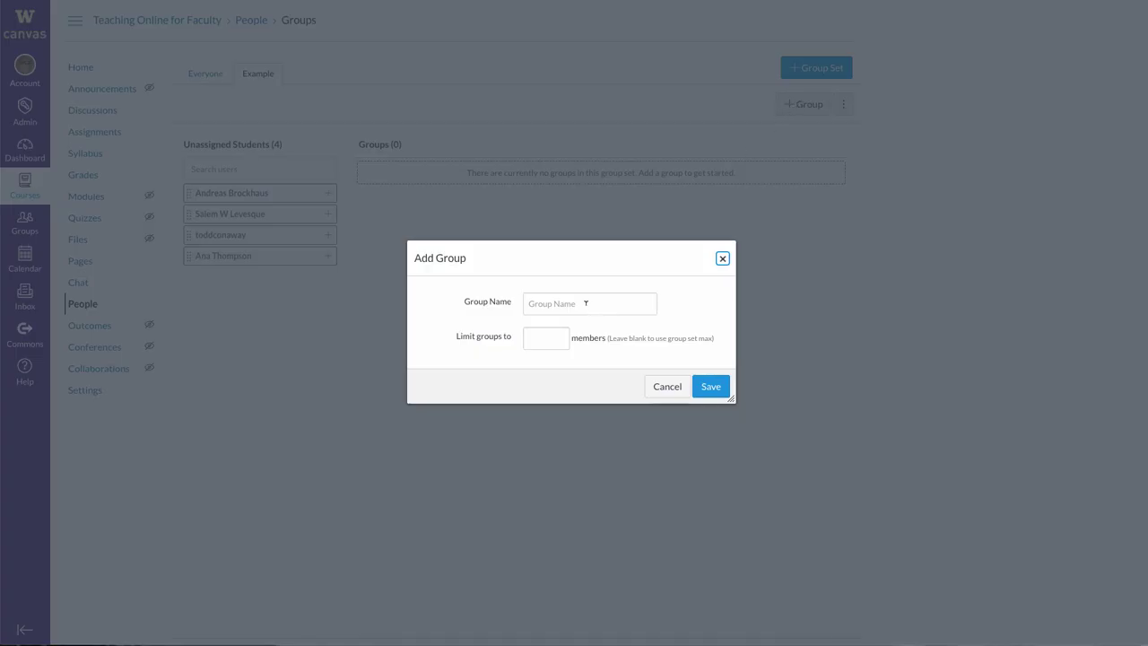
{"action": "left_click", "coordinate": [585, 303]}
{"action": "type", "text": "Groups One"}
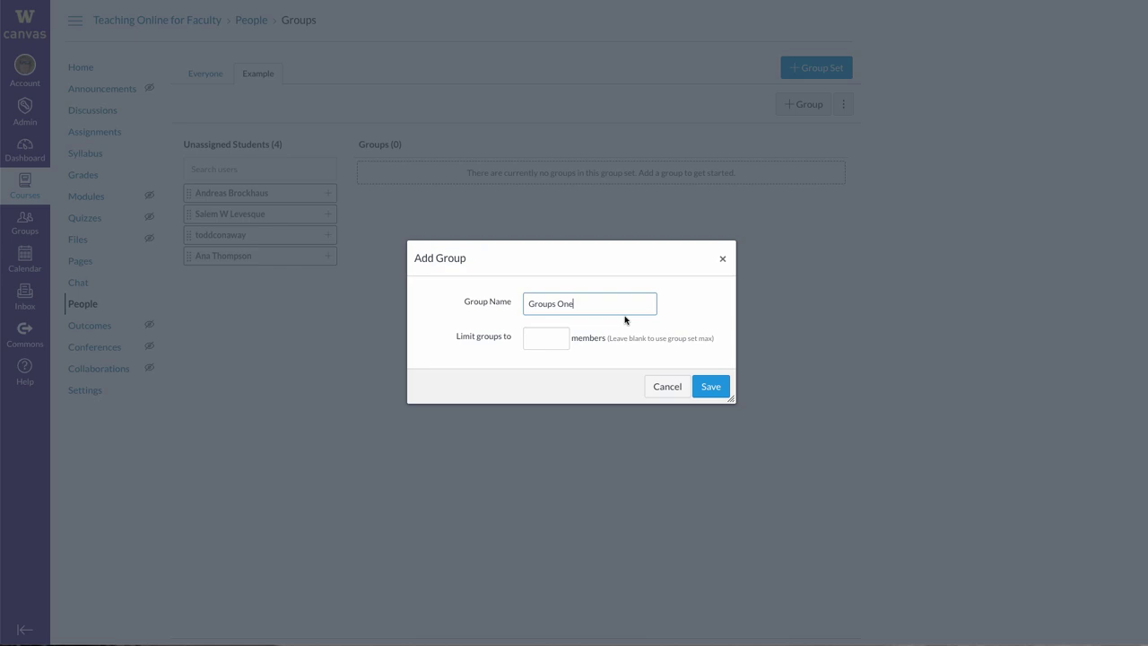
{"action": "left_click", "coordinate": [712, 388]}
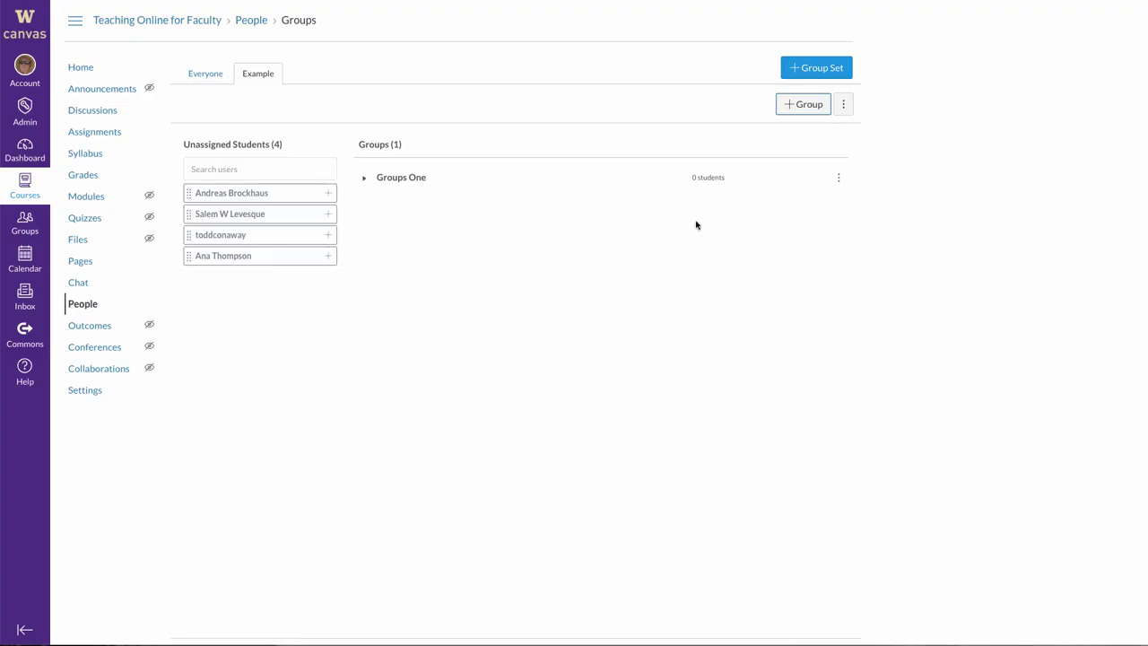
- Add a second group named Group Two to the Example group set
{"action": "left_click", "coordinate": [801, 105]}
{"action": "left_click", "coordinate": [589, 303]}
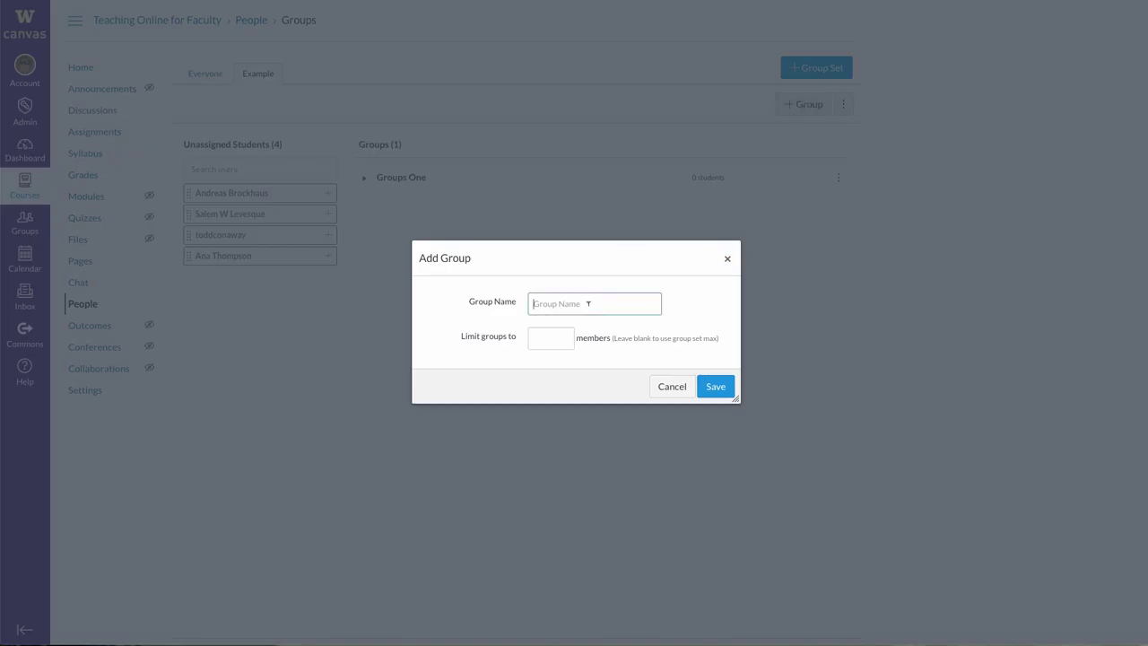
{"action": "type", "text": "Group Two"}
{"action": "left_click", "coordinate": [716, 387]}
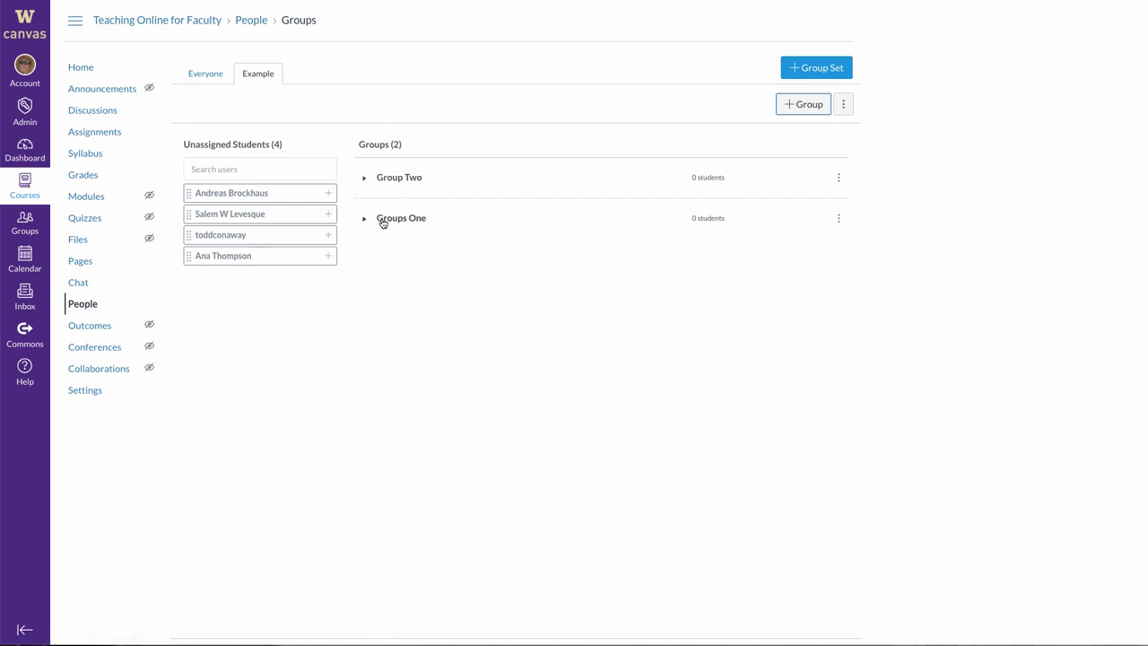
- Assign the first and third listed unassigned students to Group Two and the second and fourth to Groups One
{"action": "left_click", "coordinate": [364, 181]}
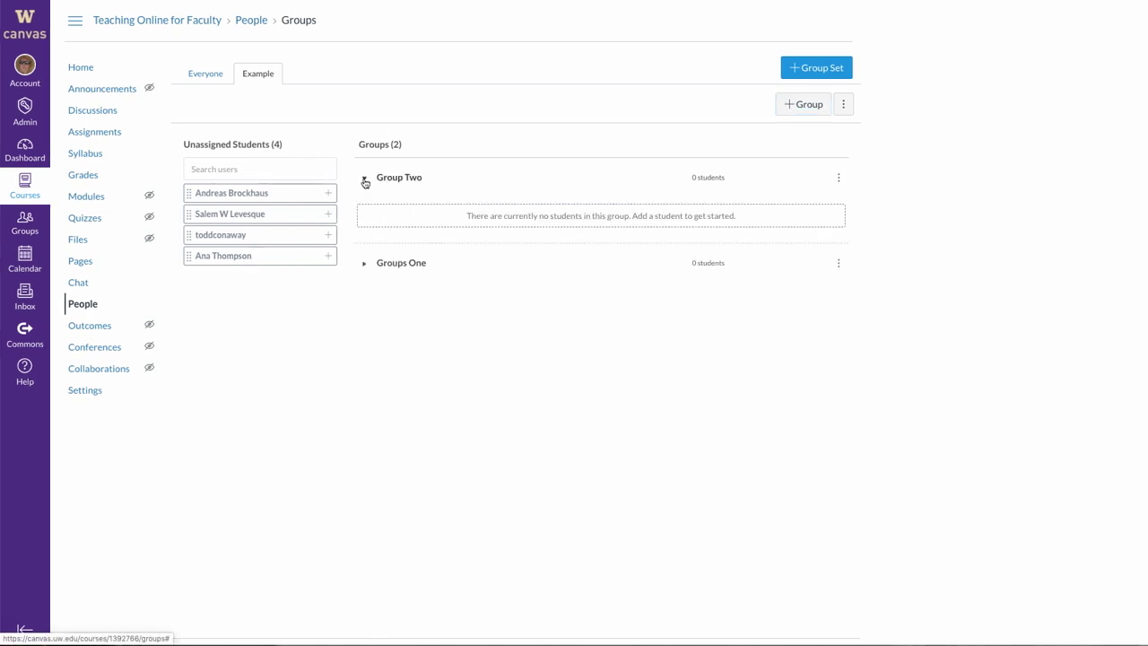
{"action": "left_click", "coordinate": [364, 268]}
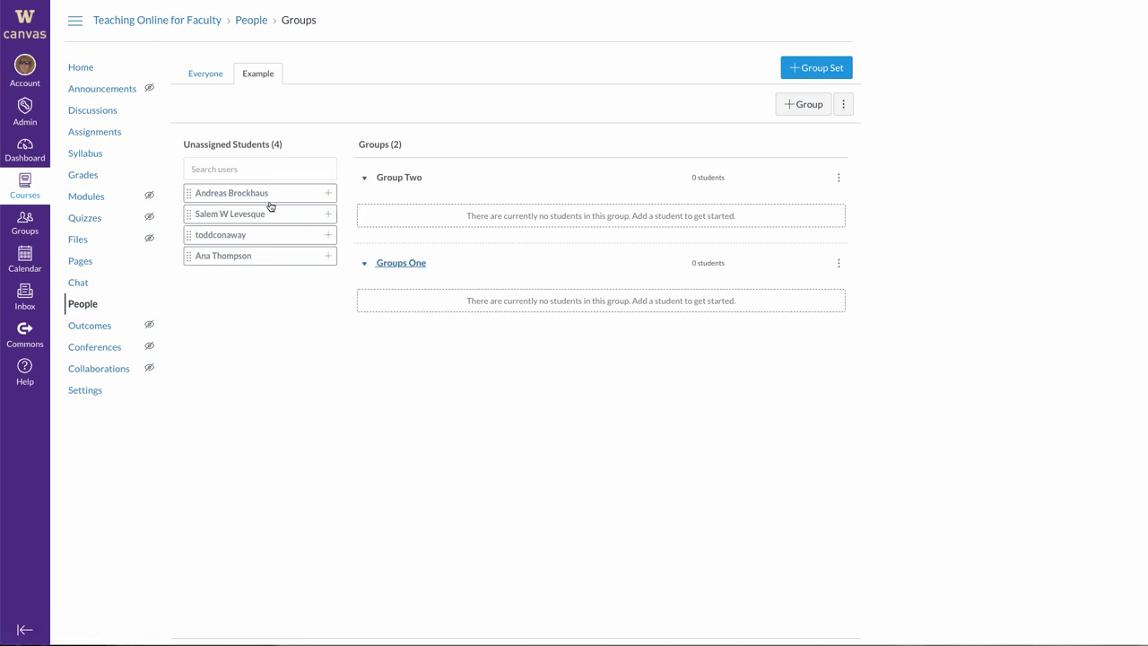
{"action": "left_click_drag", "start_coordinate": [242, 194], "coordinate": [419, 212]}
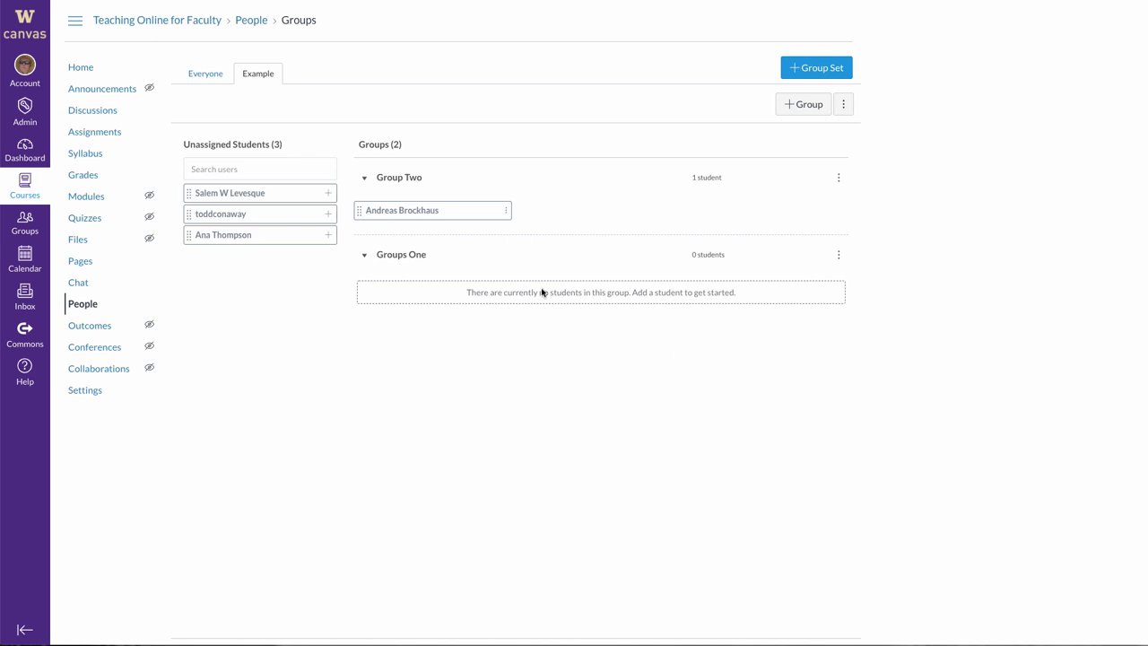
{"action": "left_click_drag", "start_coordinate": [241, 215], "coordinate": [413, 222]}
{"action": "left_click_drag", "start_coordinate": [218, 215], "coordinate": [395, 281]}
{"action": "left_click_drag", "start_coordinate": [215, 192], "coordinate": [551, 289]}
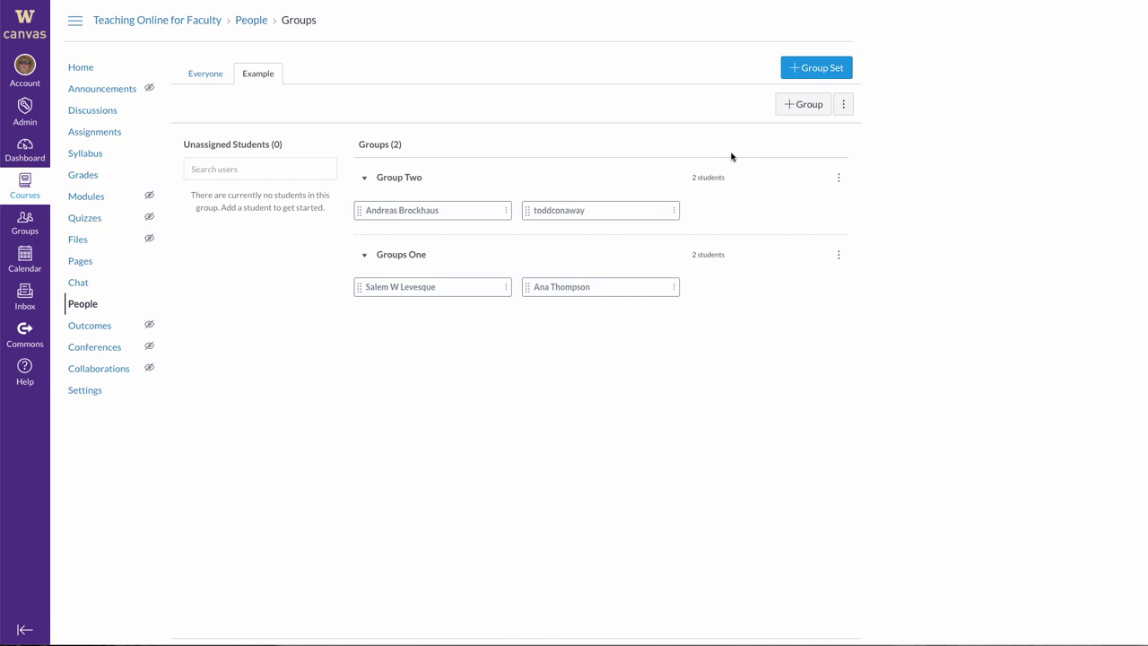
- Start a new course discussion with the topic title "example", leaving its body empty
{"action": "left_click", "coordinate": [92, 112]}
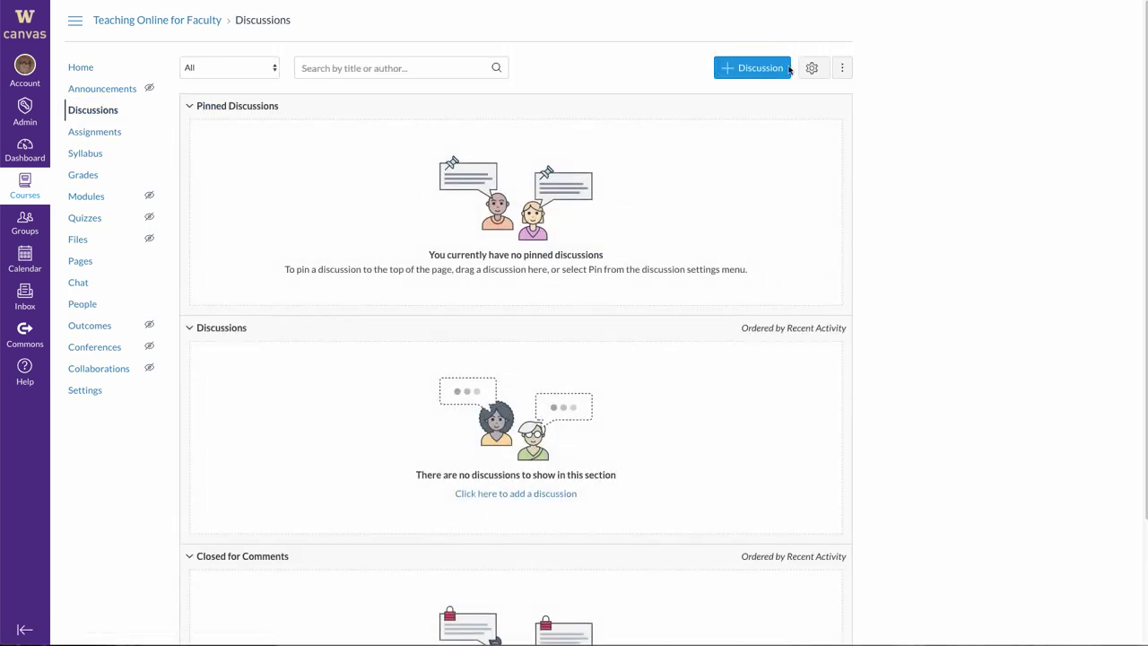
{"action": "left_click", "coordinate": [739, 71]}
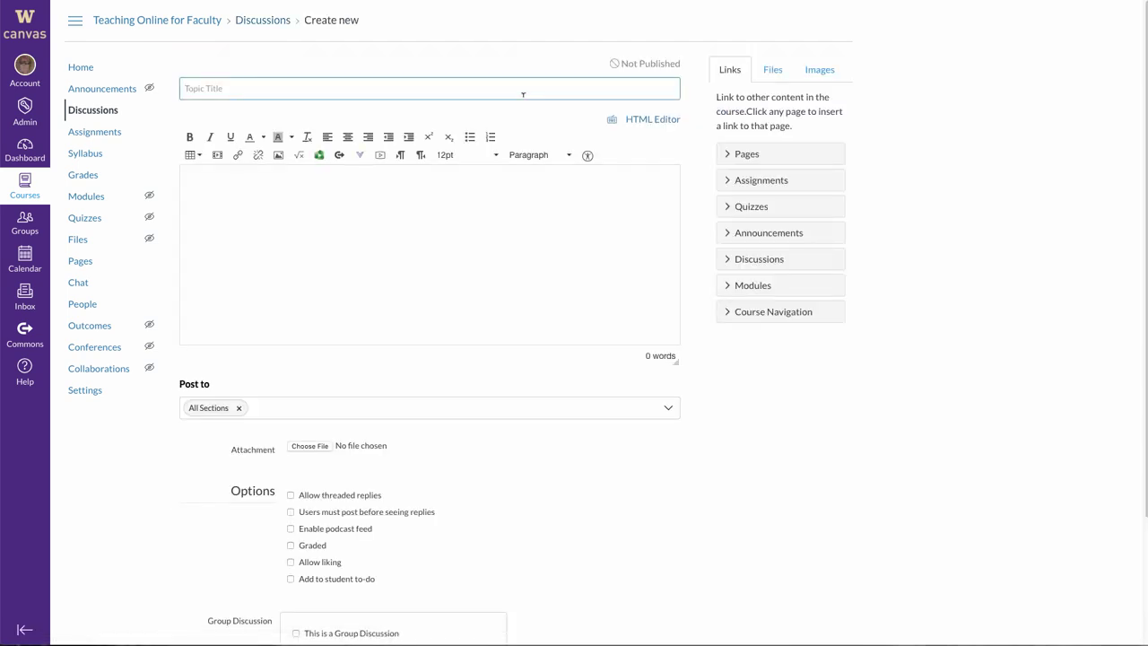
{"action": "type", "text": "example"}
{"action": "left_click", "coordinate": [436, 202]}
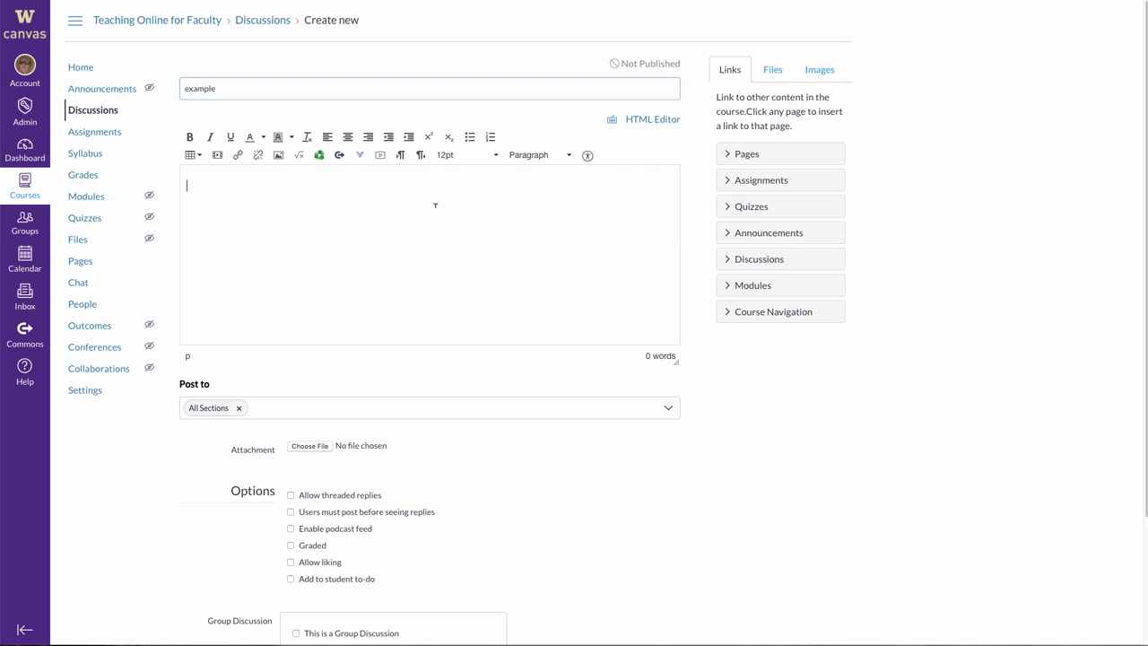
- Make the topic a group discussion using the Example group set, and save and publish it
{"action": "scroll", "coordinate": [436, 206], "scroll_direction": "down", "scroll_amount": 3}
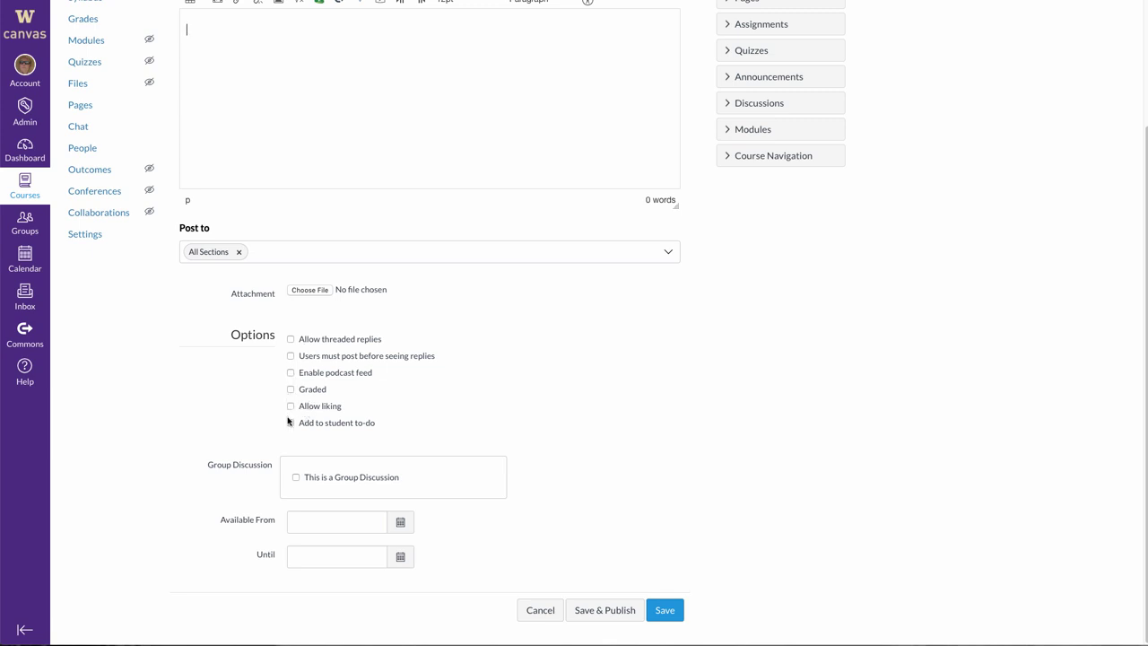
{"action": "left_click", "coordinate": [297, 479]}
{"action": "scroll", "coordinate": [525, 463], "scroll_direction": "down", "scroll_amount": 1}
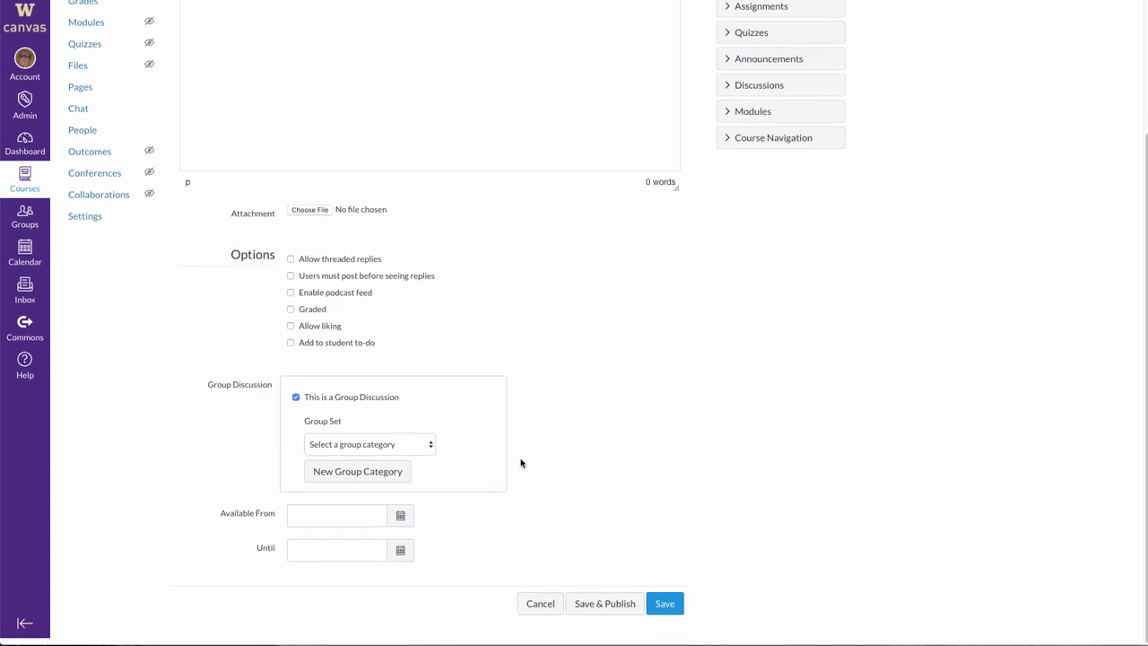
{"action": "left_click", "coordinate": [428, 453]}
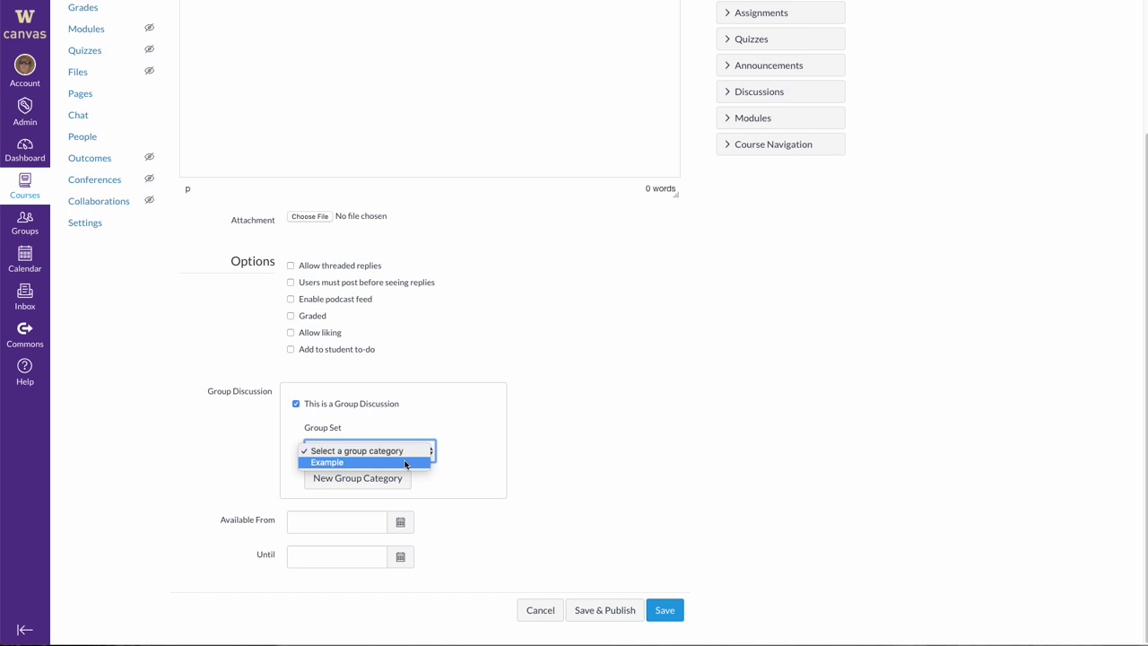
{"action": "left_click", "coordinate": [411, 463]}
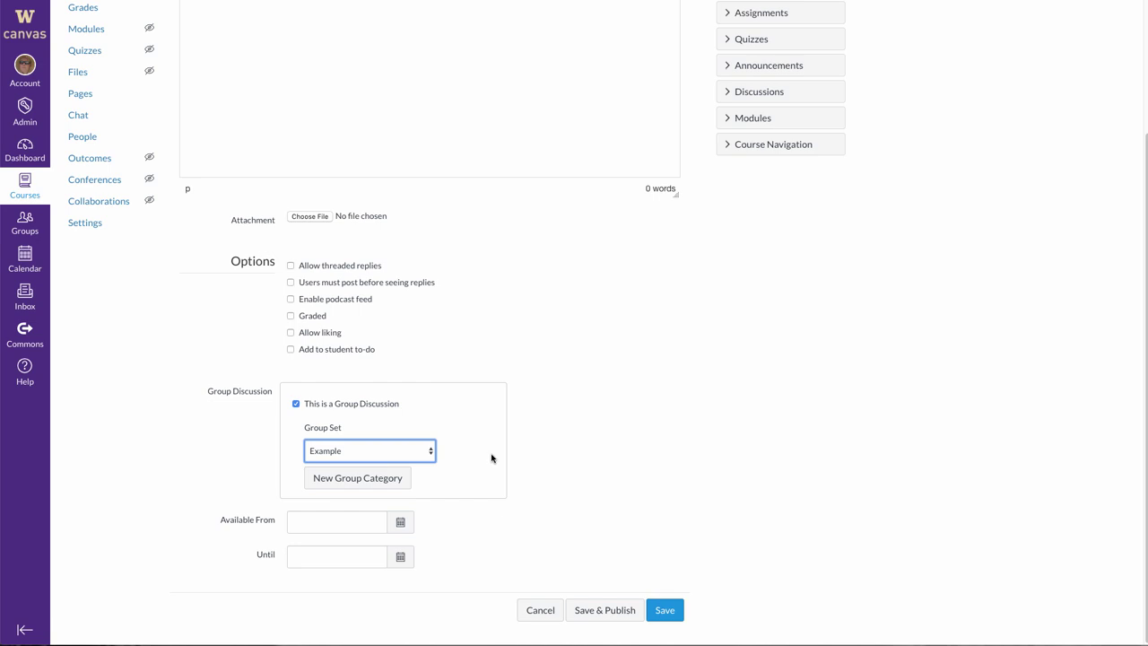
{"action": "scroll", "coordinate": [491, 458], "scroll_direction": "up", "scroll_amount": 4}
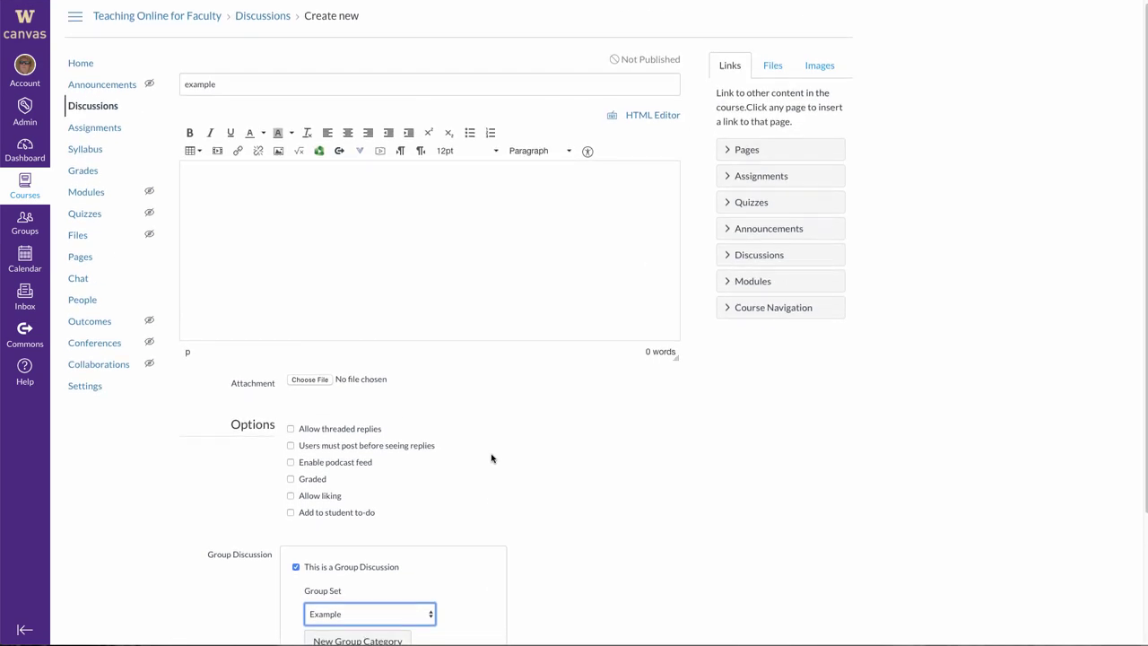
{"action": "scroll", "coordinate": [491, 458], "scroll_direction": "down", "scroll_amount": 4}
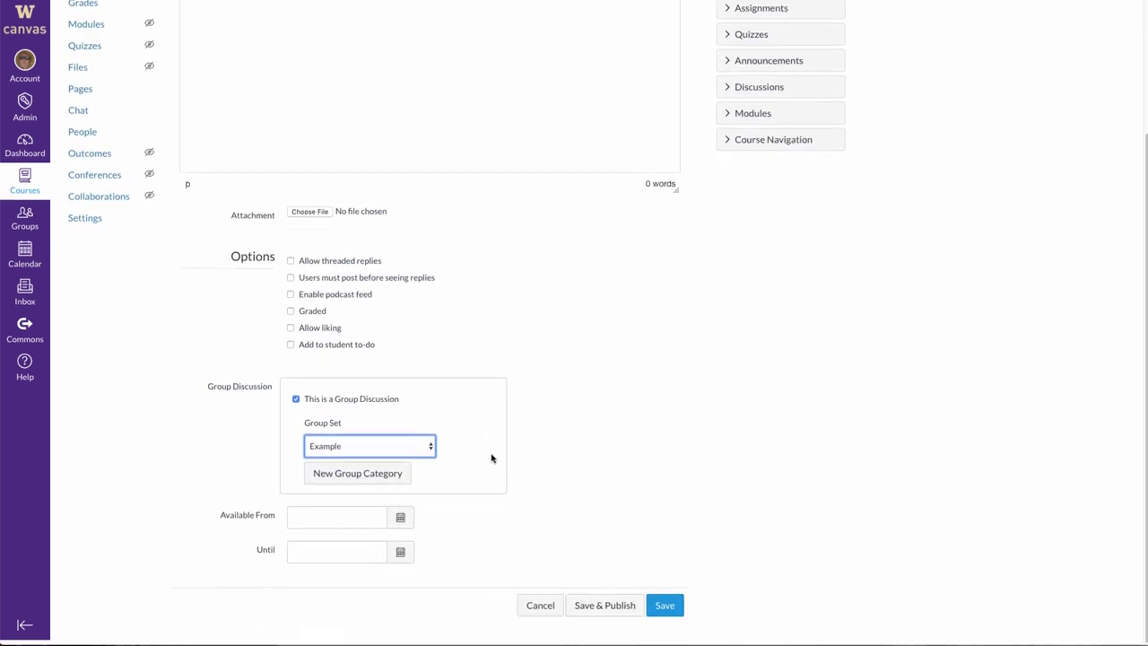
{"action": "left_click", "coordinate": [587, 610]}
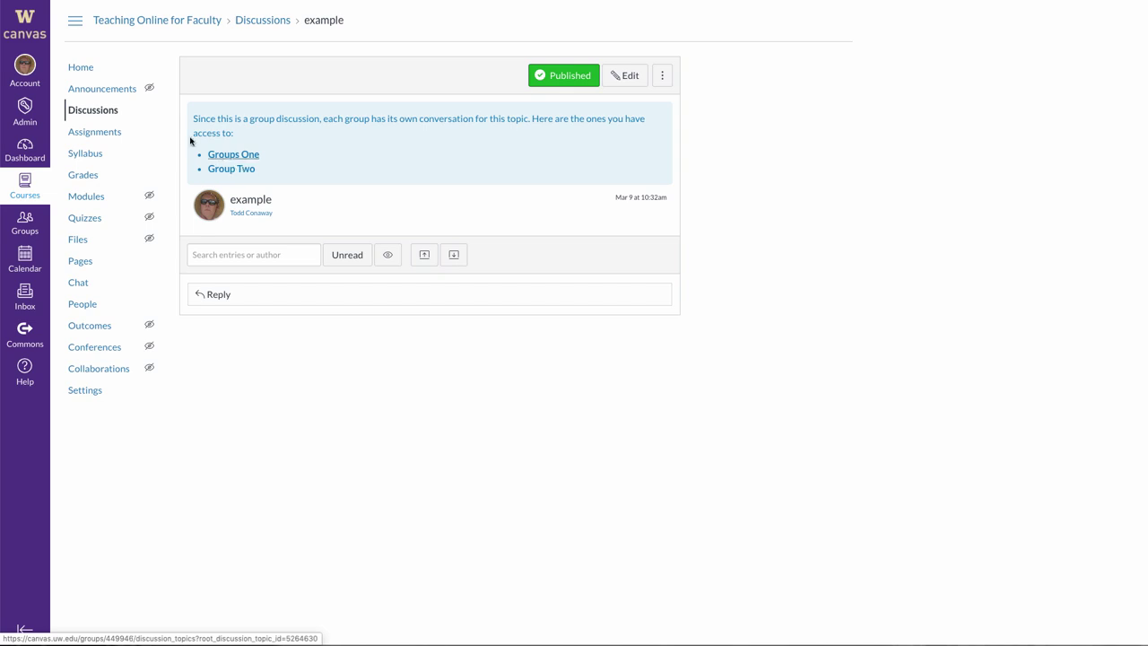
- Edit Example Group Assignment so that it is a group assignment using the Example group set, and save it
{"action": "left_click", "coordinate": [95, 135]}
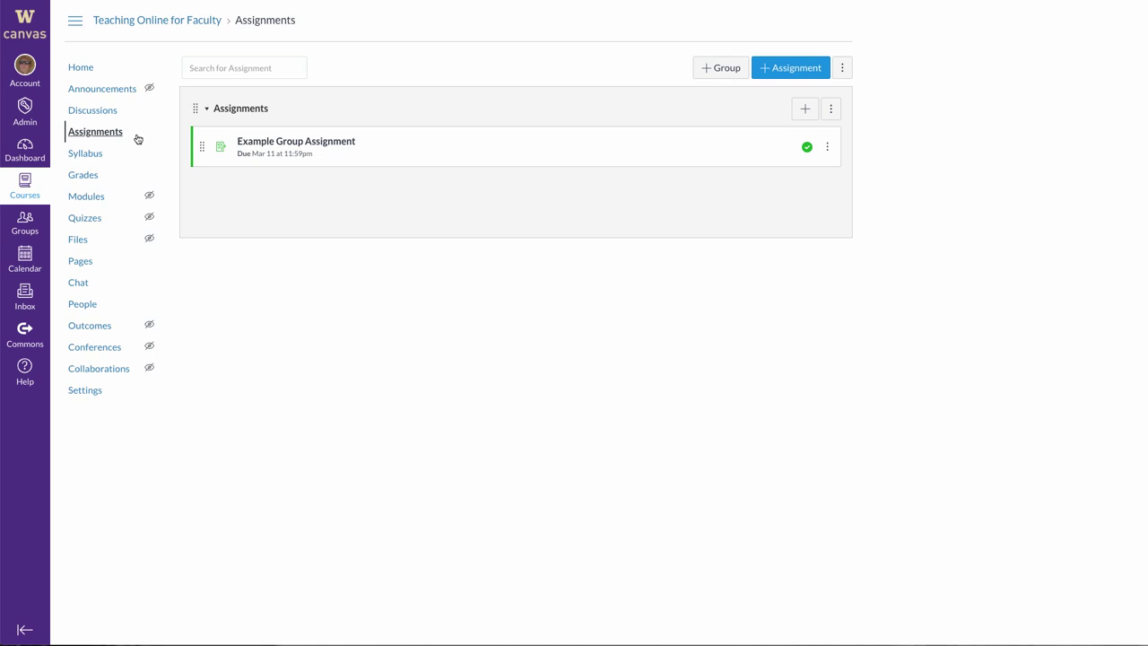
{"action": "left_click", "coordinate": [308, 145]}
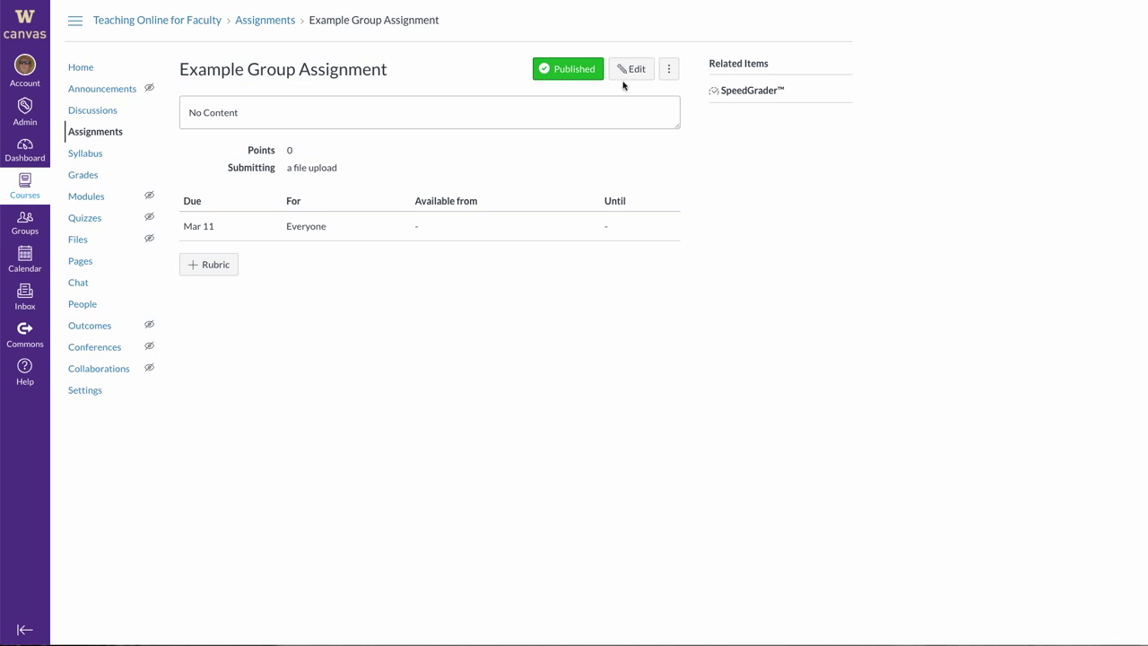
{"action": "left_click", "coordinate": [625, 72]}
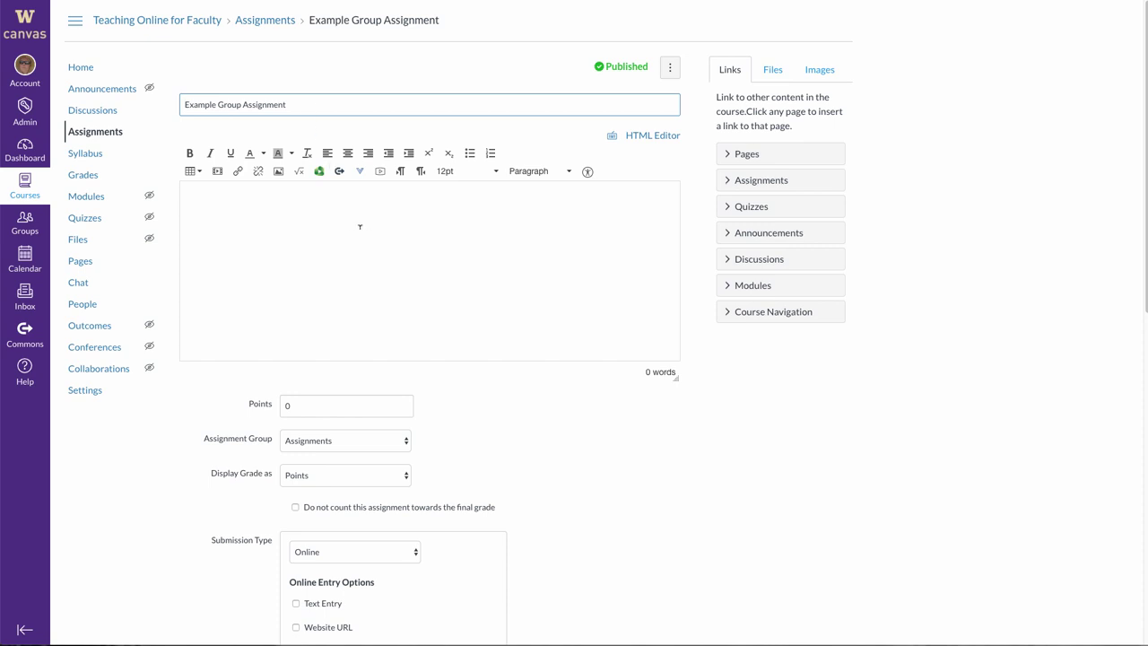
{"action": "scroll", "coordinate": [359, 226], "scroll_direction": "down", "scroll_amount": 2}
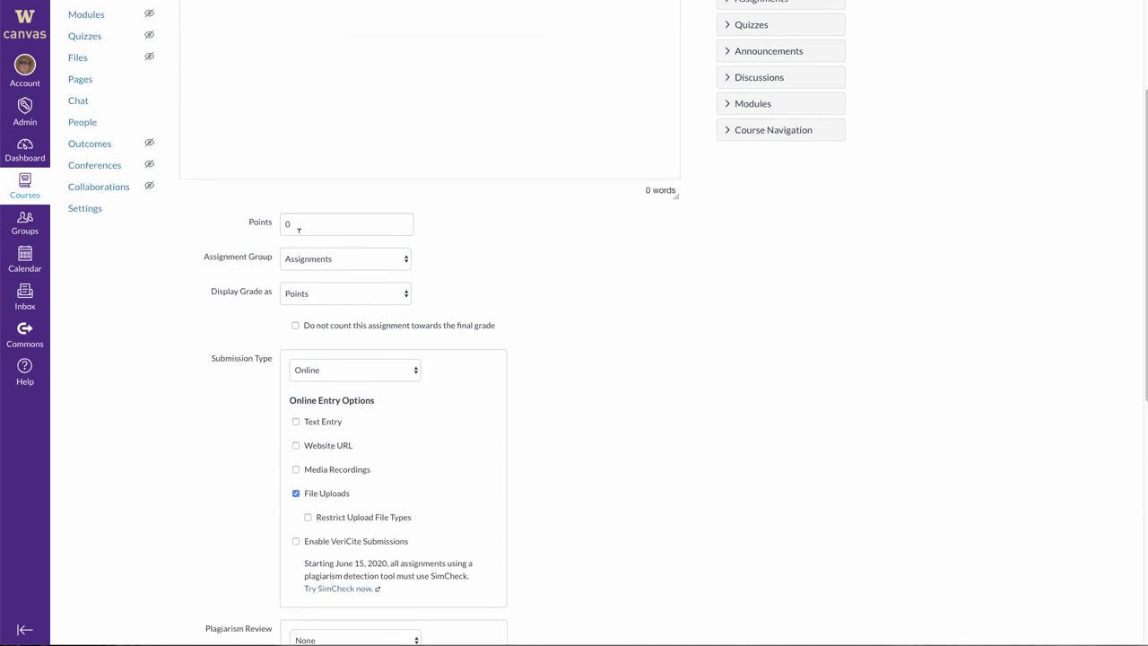
{"action": "scroll", "coordinate": [494, 335], "scroll_direction": "down", "scroll_amount": 4}
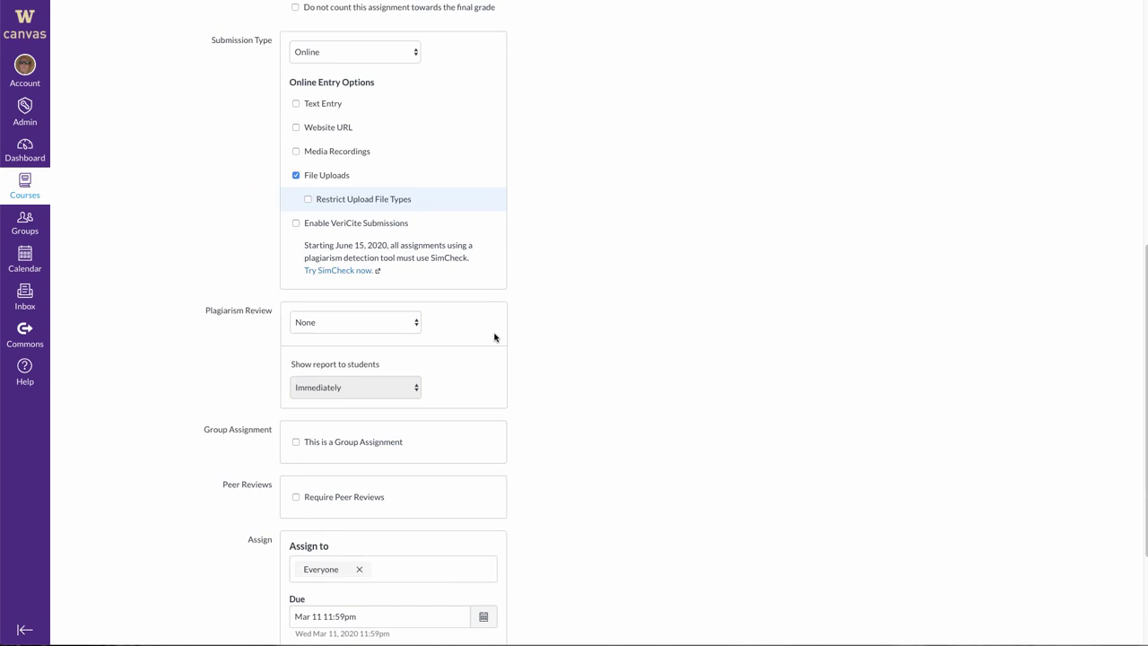
{"action": "scroll", "coordinate": [494, 335], "scroll_direction": "down", "scroll_amount": 2}
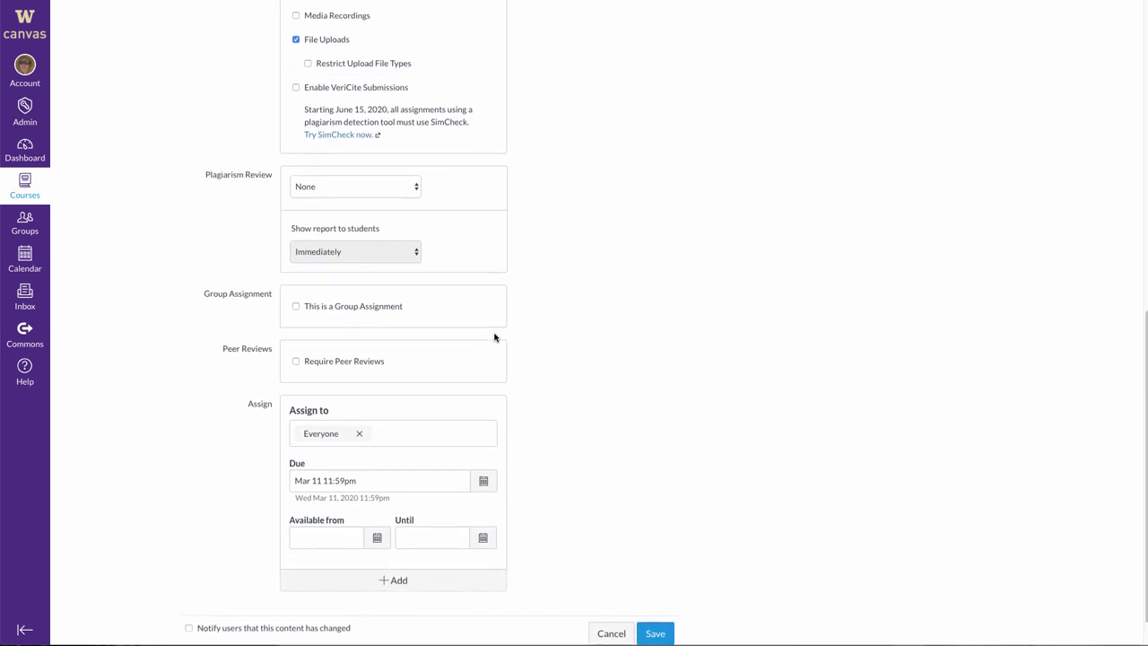
{"action": "left_click", "coordinate": [295, 290]}
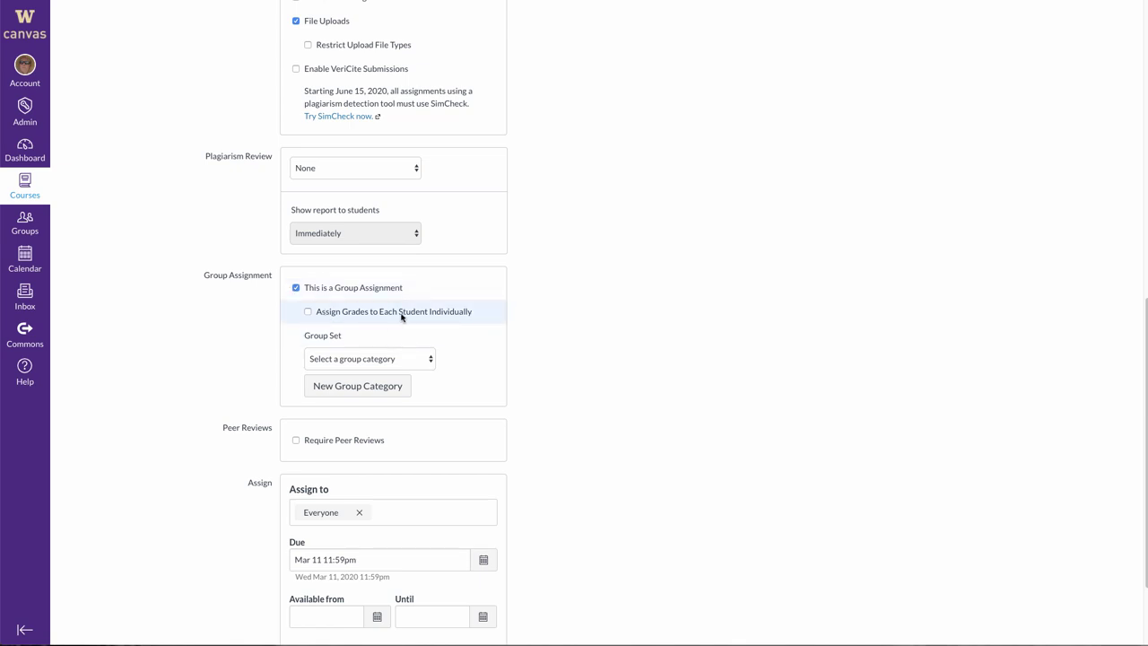
{"action": "left_click", "coordinate": [428, 359]}
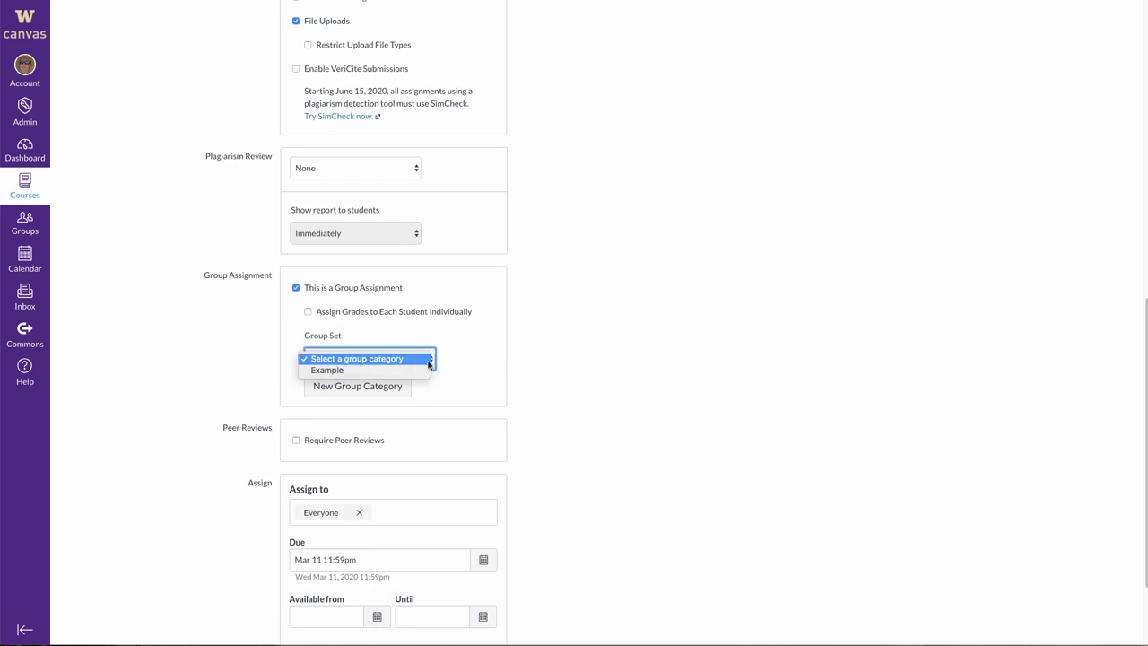
{"action": "left_click", "coordinate": [365, 370]}
{"action": "scroll", "coordinate": [440, 363], "scroll_direction": "down", "scroll_amount": 3}
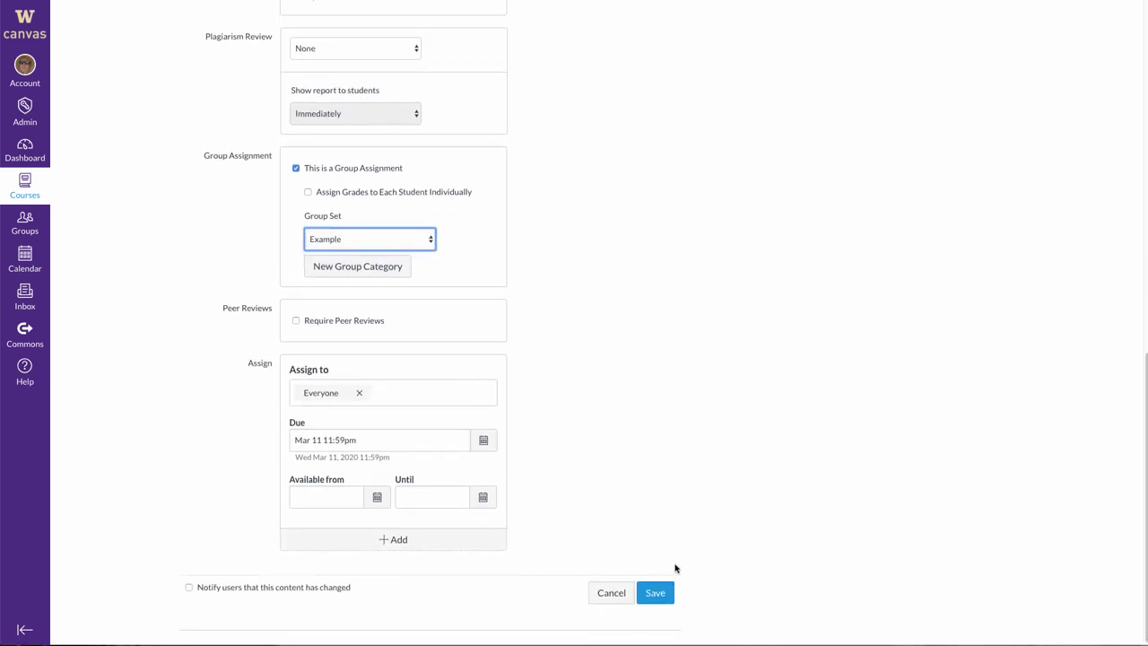
{"action": "left_click", "coordinate": [662, 592]}
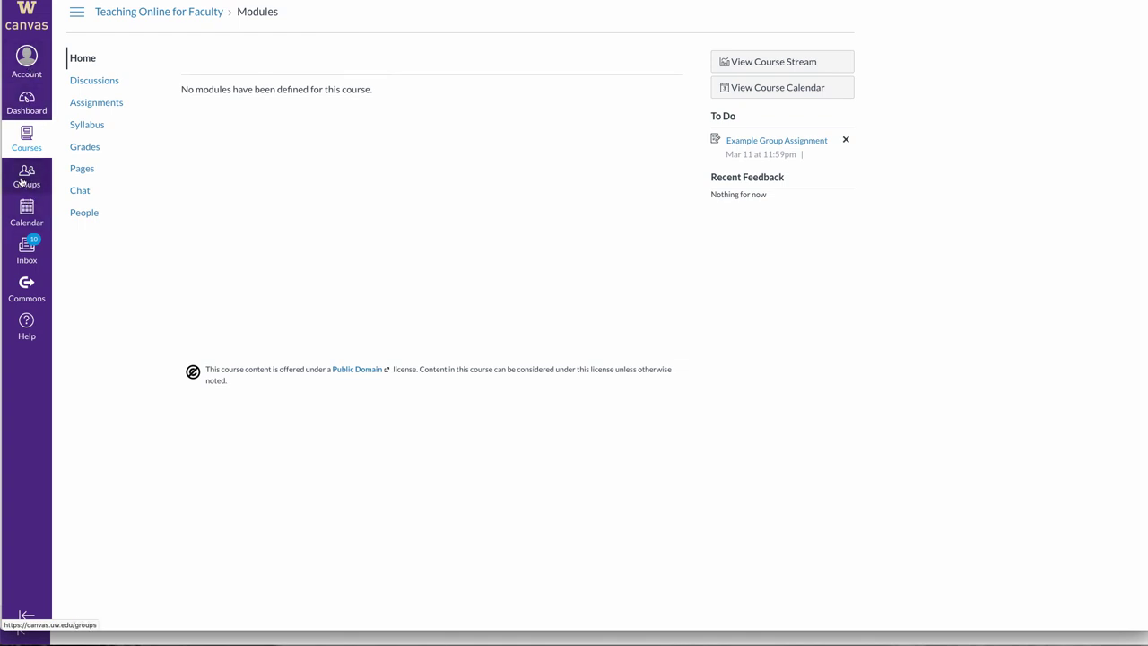
- As the student, view the list of groups and open the course's example group discussion
{"action": "left_click", "coordinate": [21, 182]}
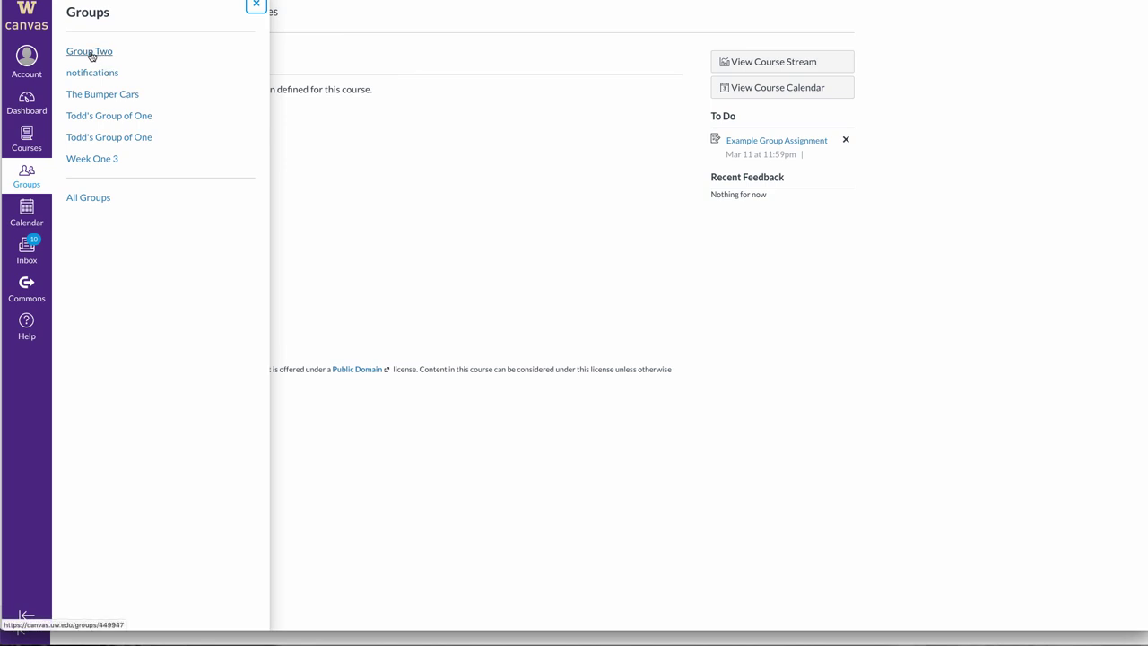
{"action": "left_click", "coordinate": [353, 159]}
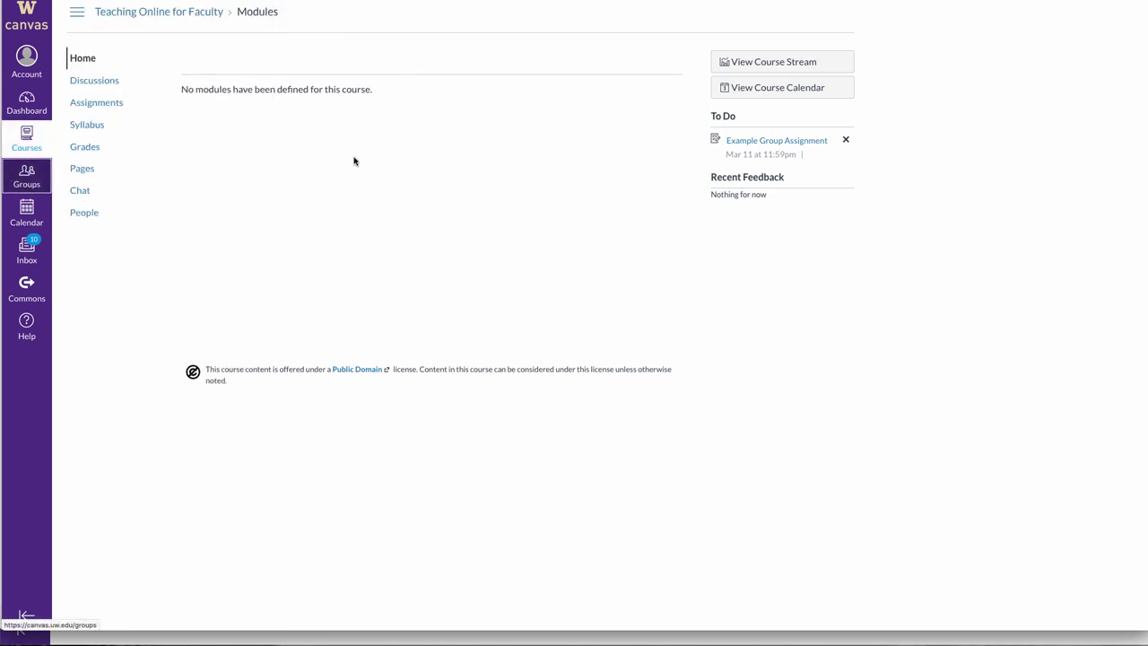
{"action": "left_click", "coordinate": [93, 82]}
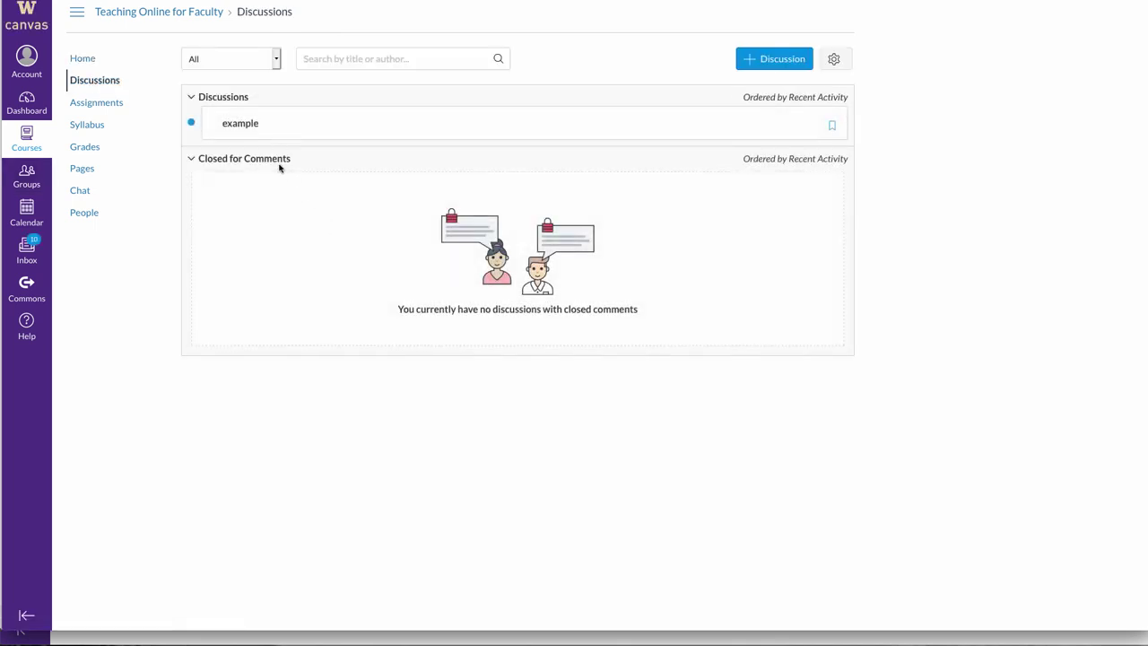
{"action": "left_click", "coordinate": [240, 123]}
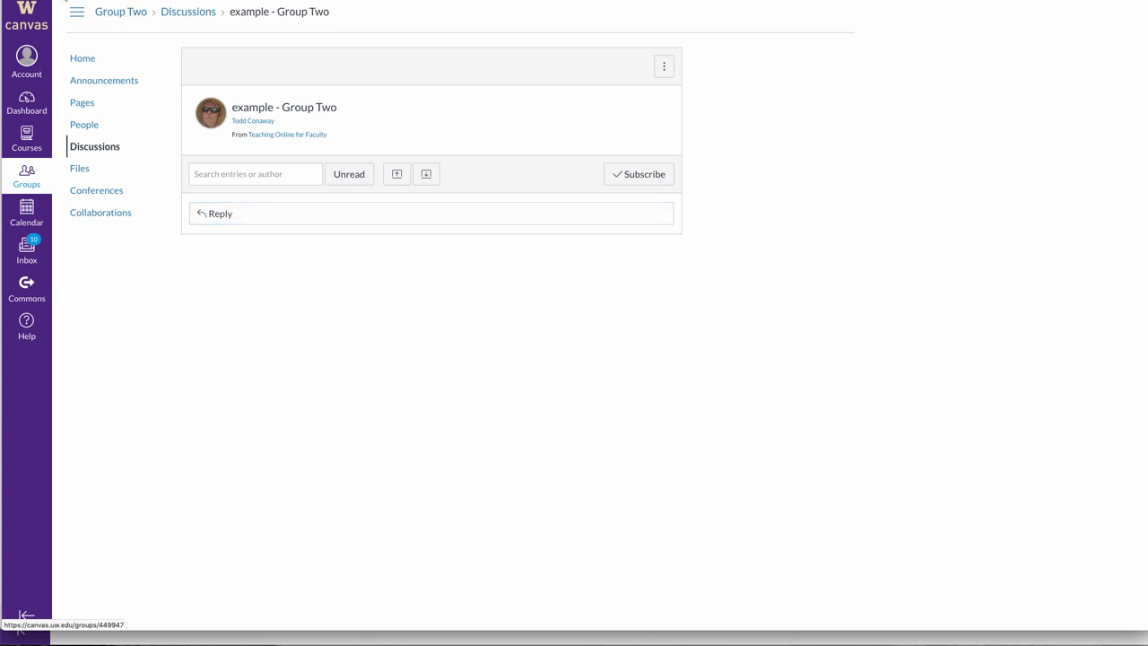
- Return from the group discussion to the Teaching Online for Faculty home page and open Group Two from its course groups
{"action": "left_click", "coordinate": [287, 134]}
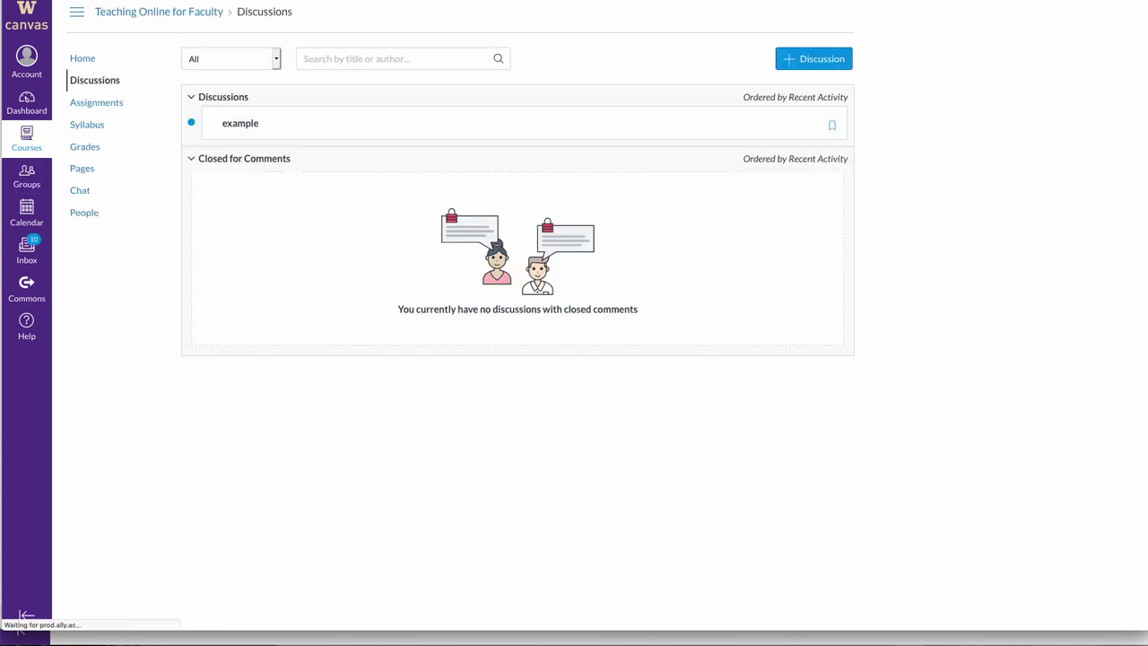
{"action": "left_click", "coordinate": [80, 61]}
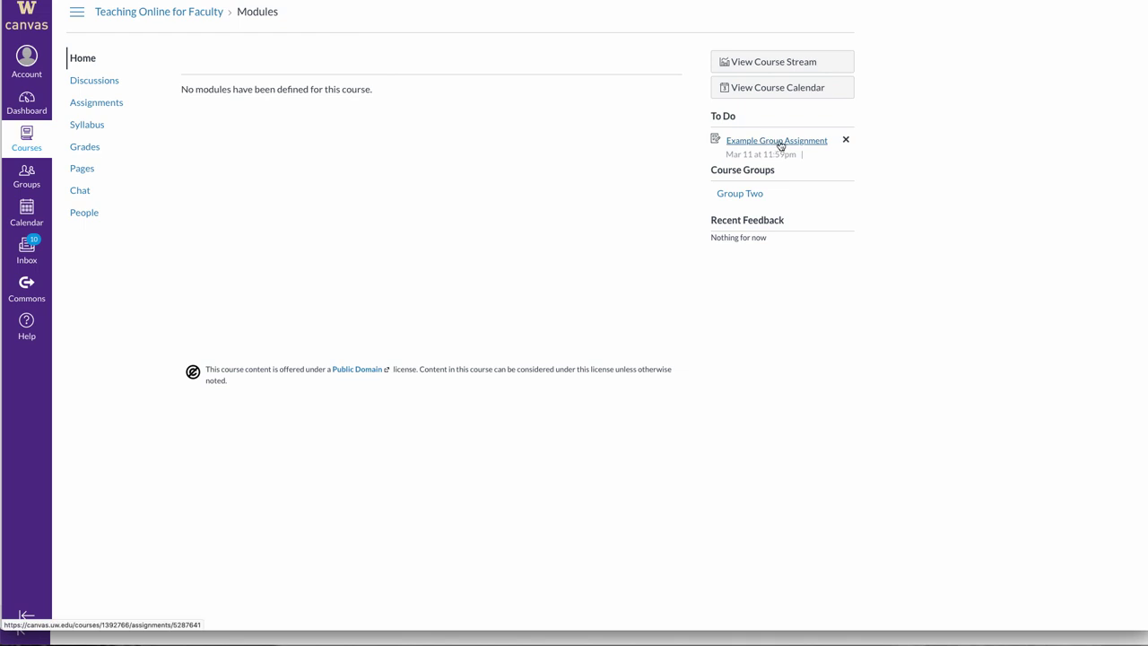
{"action": "left_click", "coordinate": [746, 195]}
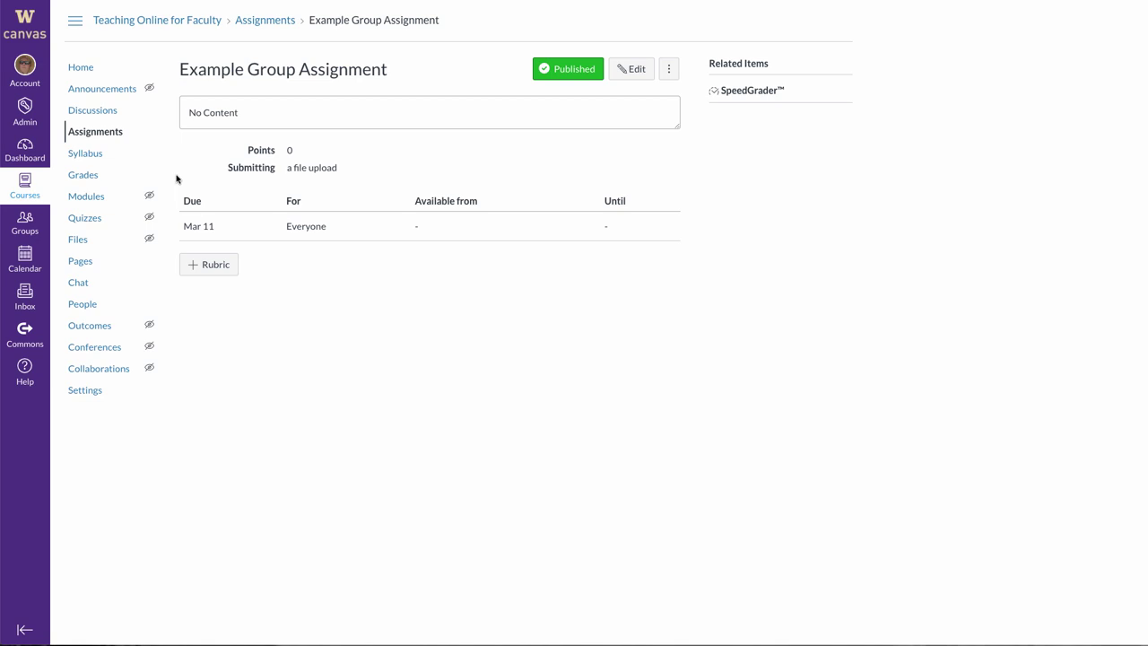
- As the teacher, open the Example group set in the course's people list and visit the homepage of Group Two
{"action": "left_click", "coordinate": [116, 309]}
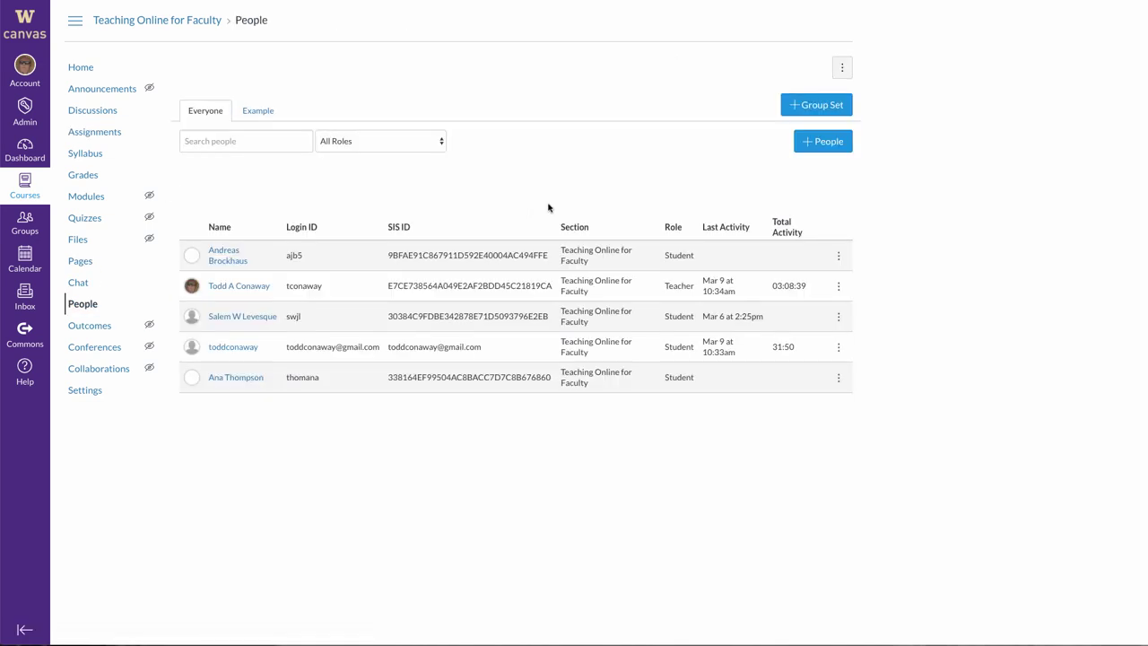
{"action": "left_click", "coordinate": [260, 113]}
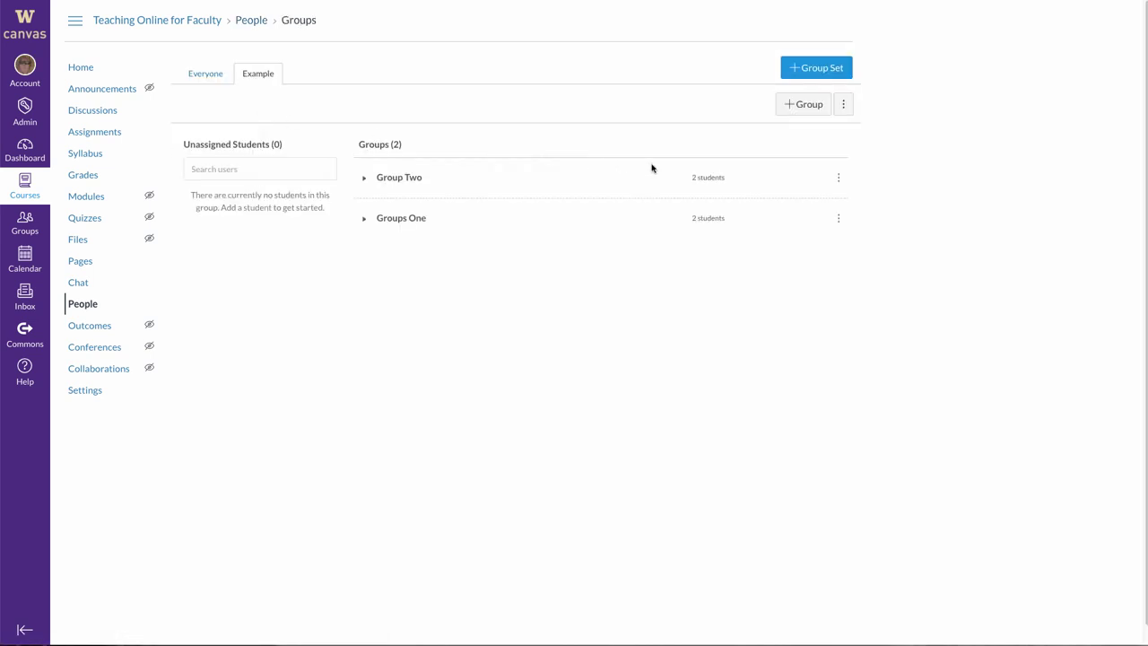
{"action": "left_click", "coordinate": [839, 180]}
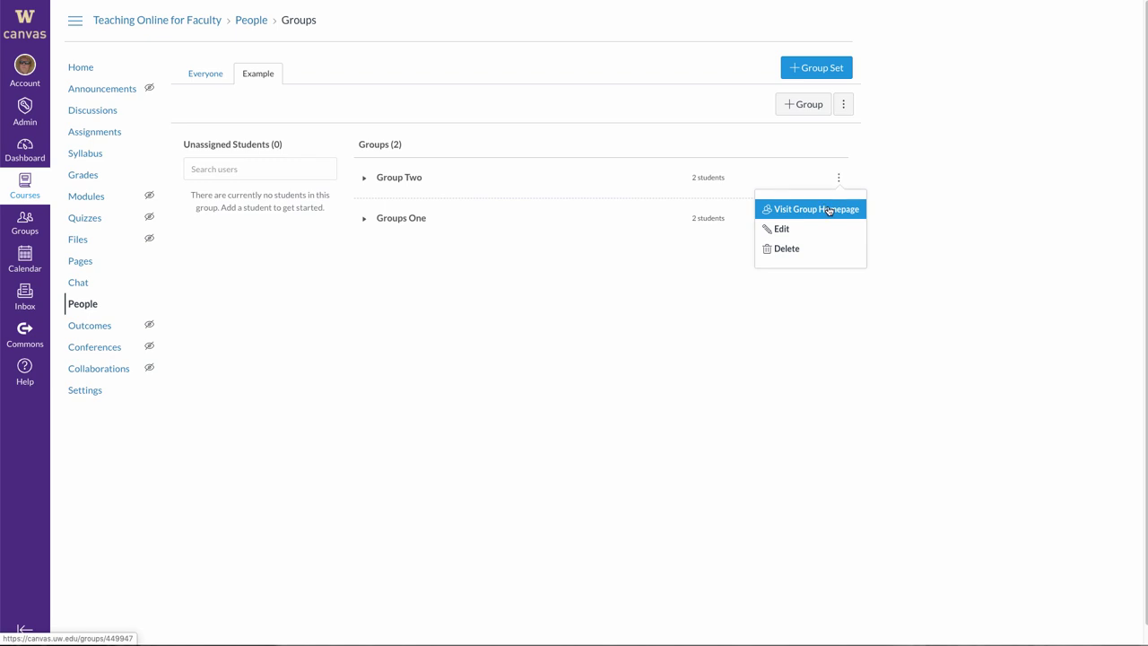
{"action": "left_click", "coordinate": [827, 210]}
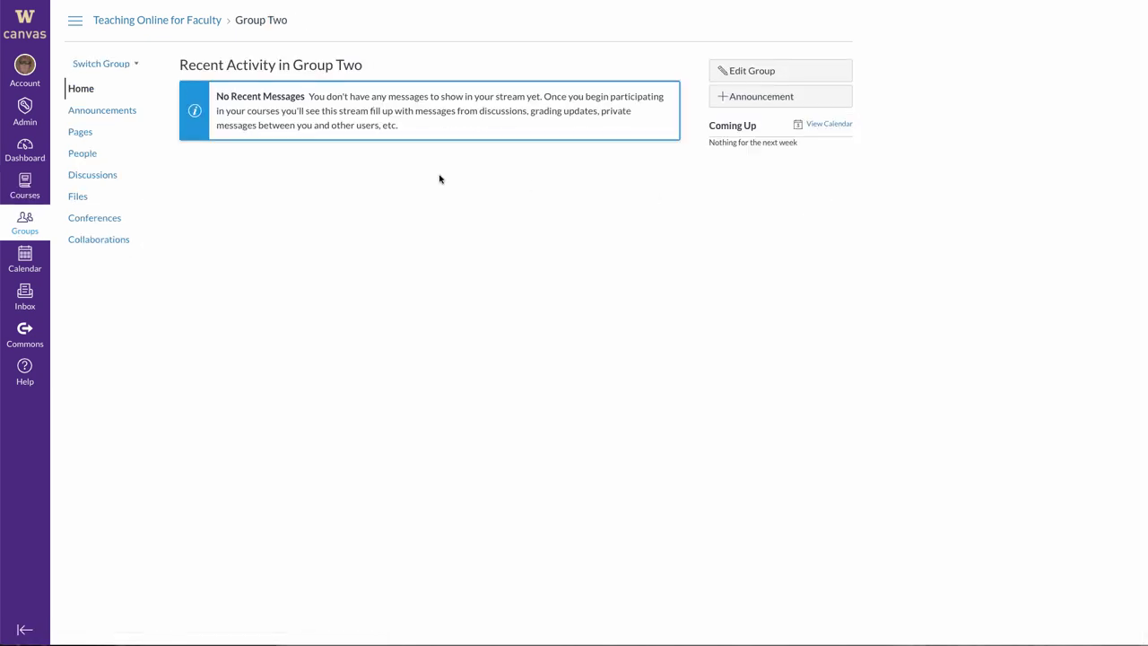